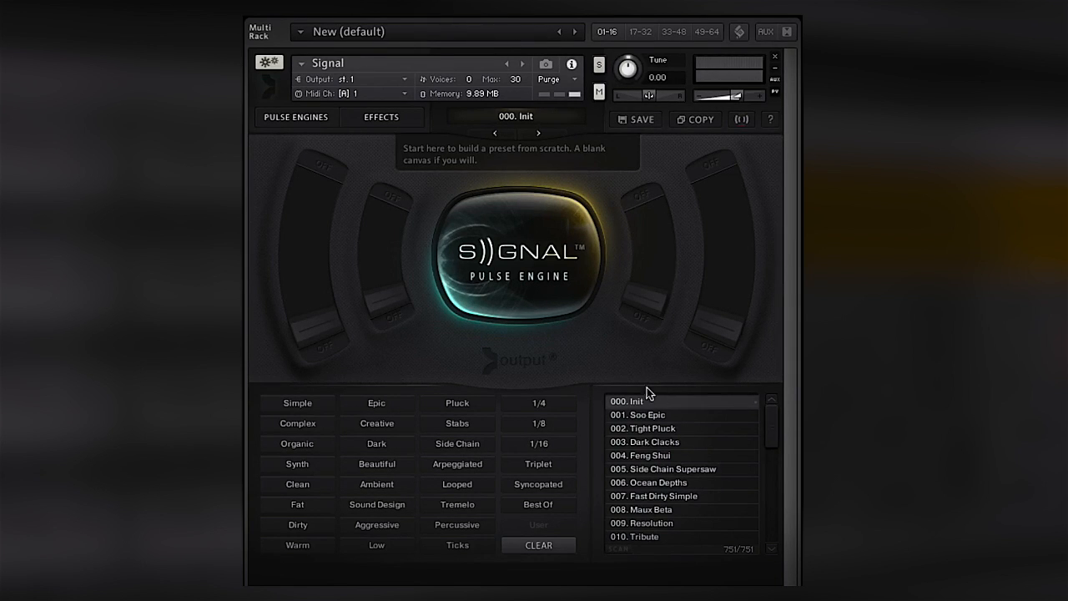
- Open the pulse engine controls of the Init preset
{"action": "left_click", "coordinate": [325, 119]}
{"action": "left_click", "coordinate": [357, 120]}
{"action": "left_click", "coordinate": [292, 120]}
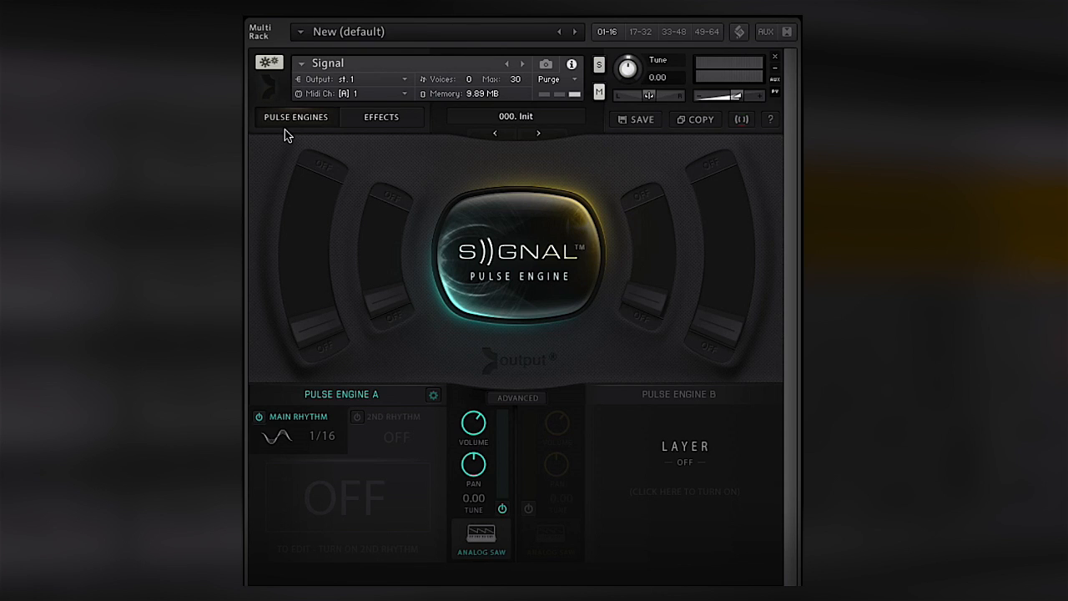
- Switch the pulse engine off and back on to compare the sound, and examine Pulse Engine A's settings
{"action": "left_click", "coordinate": [479, 253]}
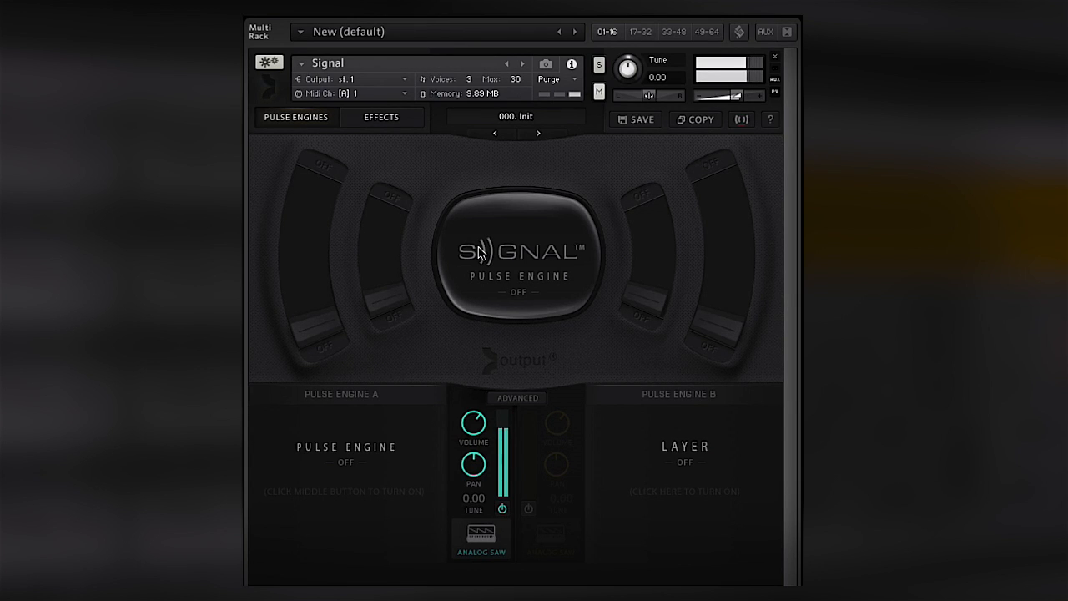
{"action": "left_click", "coordinate": [521, 315]}
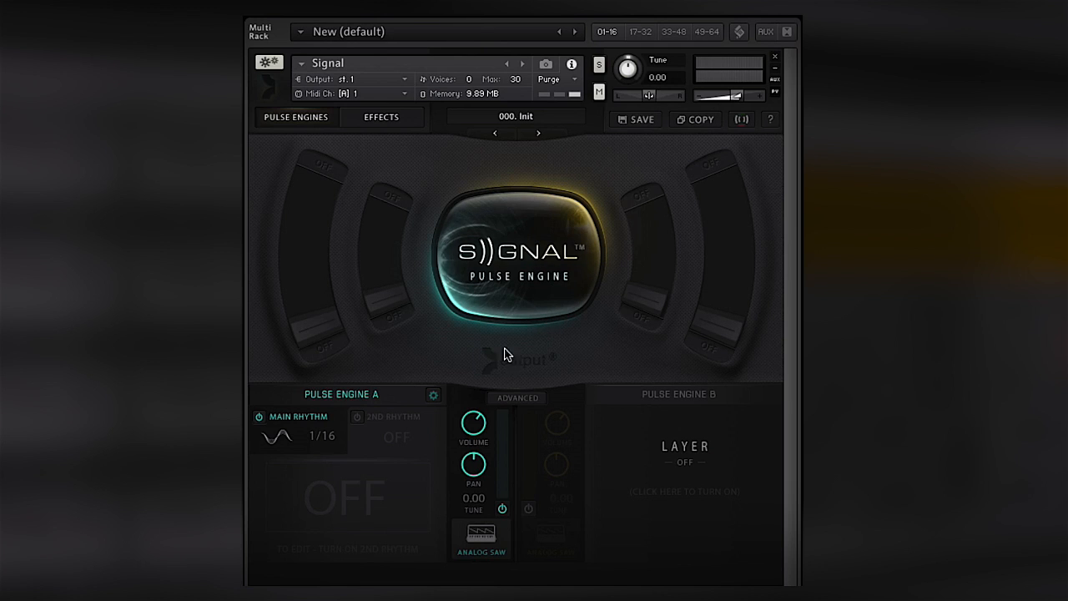
{"action": "left_click", "coordinate": [434, 395]}
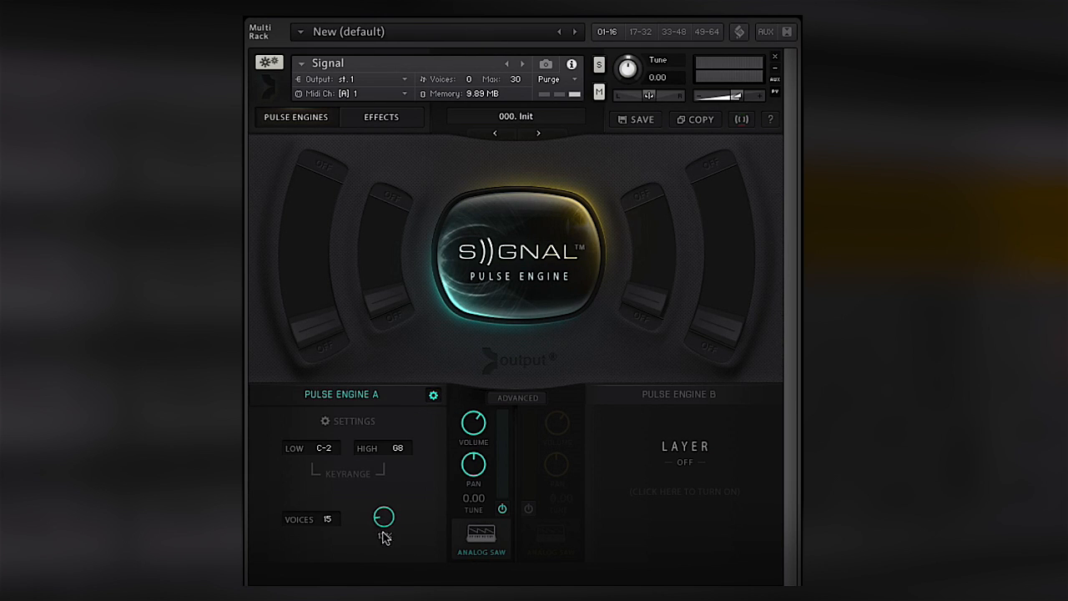
{"action": "left_click", "coordinate": [430, 395]}
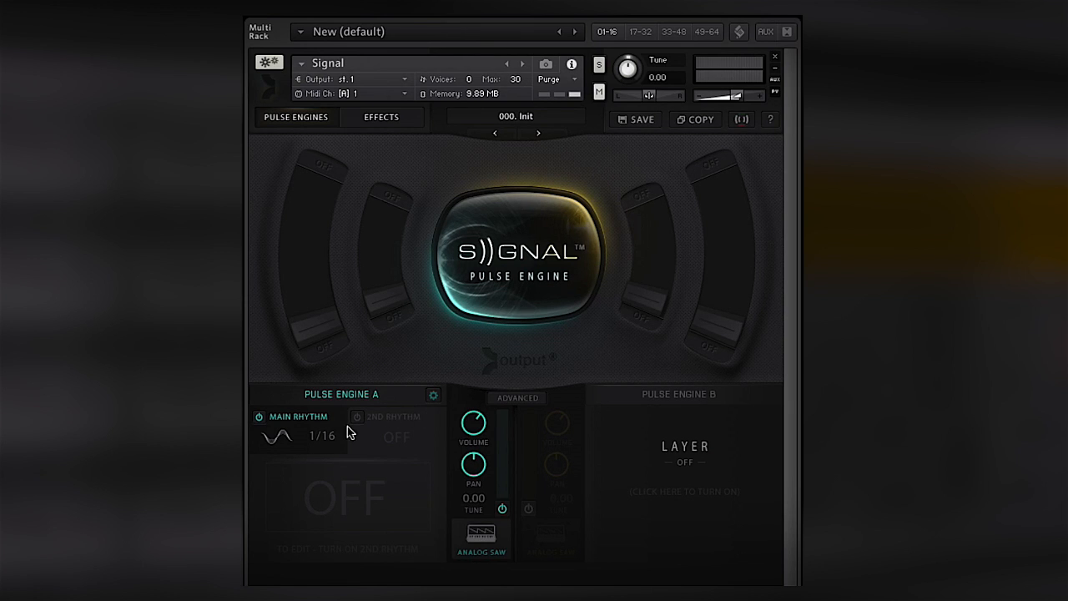
- Choose the Wave pulse type for Pulse Engine A's main rhythm and audition the descending and ascending sawtooth shapes
{"action": "left_click", "coordinate": [279, 441]}
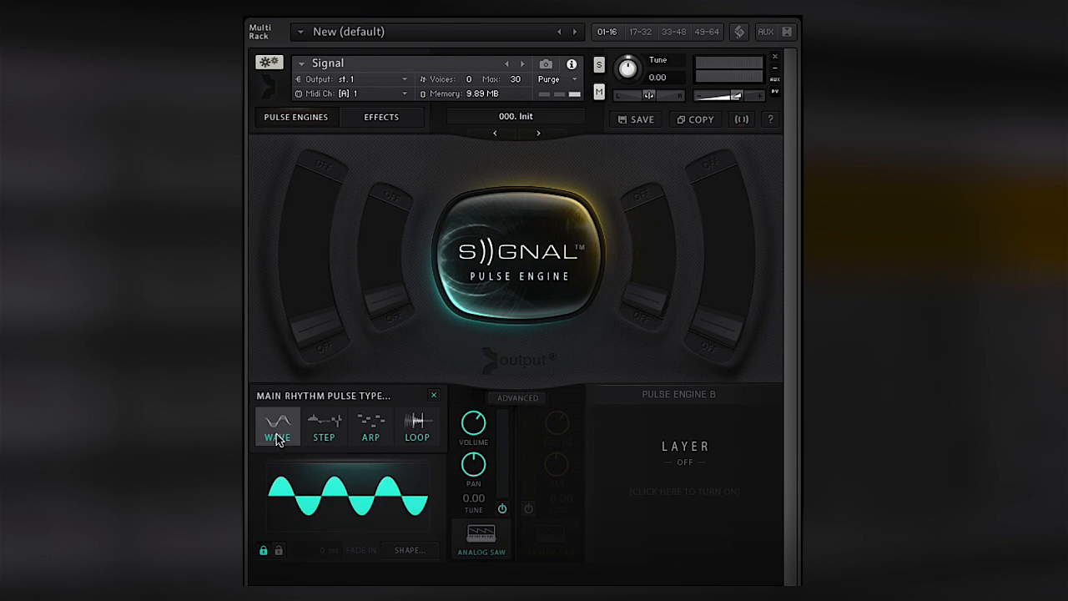
{"action": "left_click", "coordinate": [278, 440]}
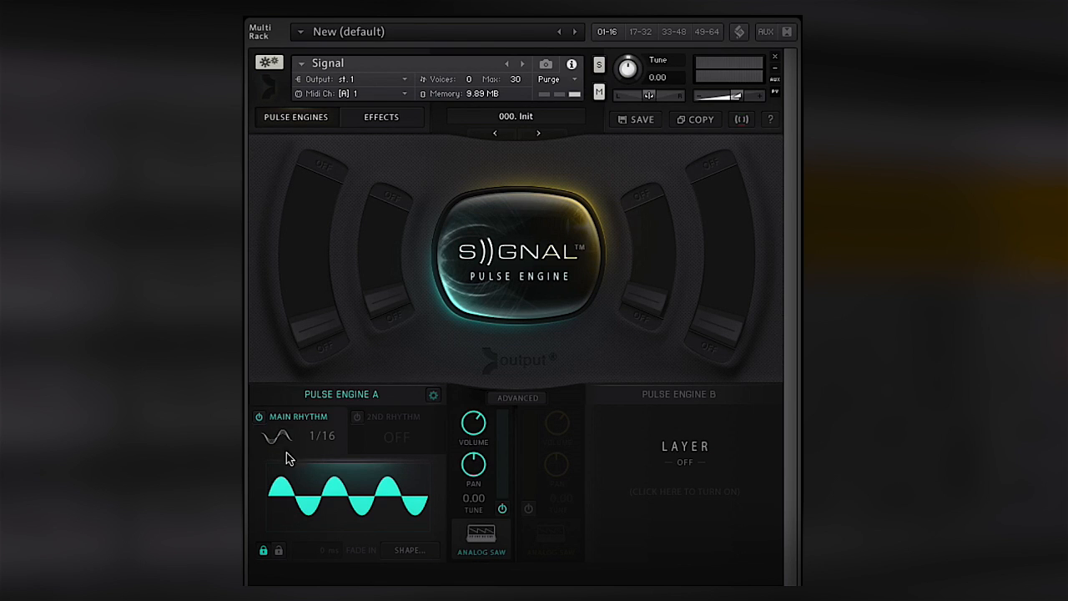
{"action": "left_click", "coordinate": [397, 551]}
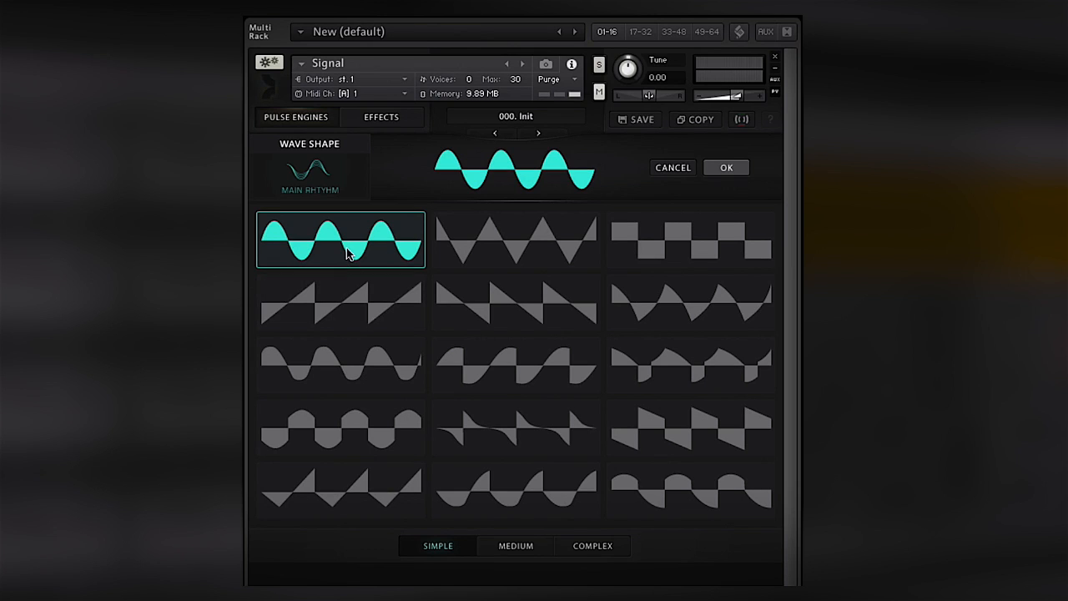
{"action": "left_click", "coordinate": [467, 294]}
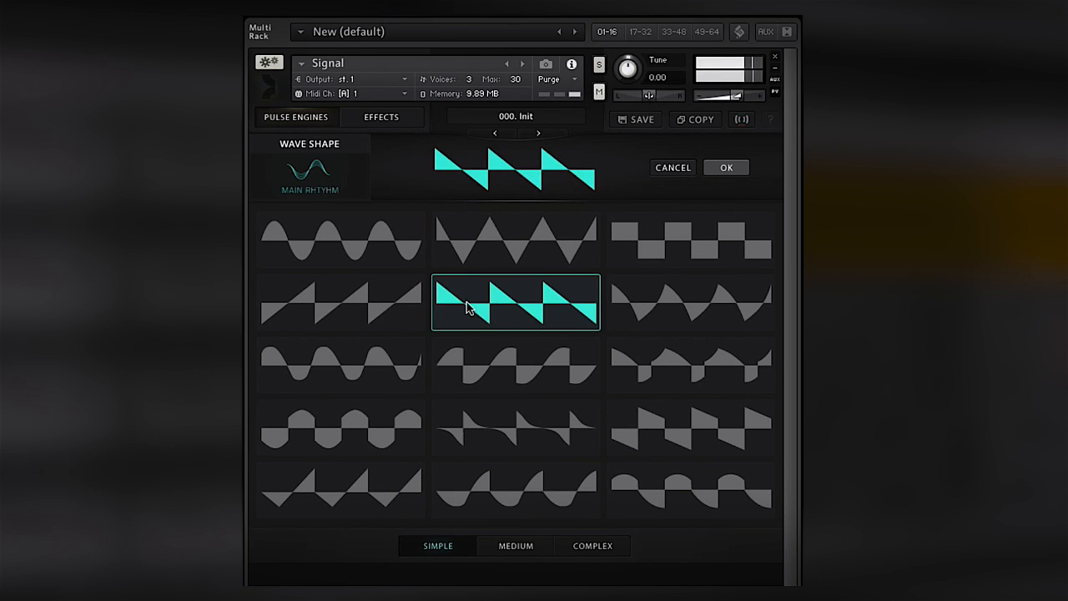
{"action": "left_click", "coordinate": [359, 298]}
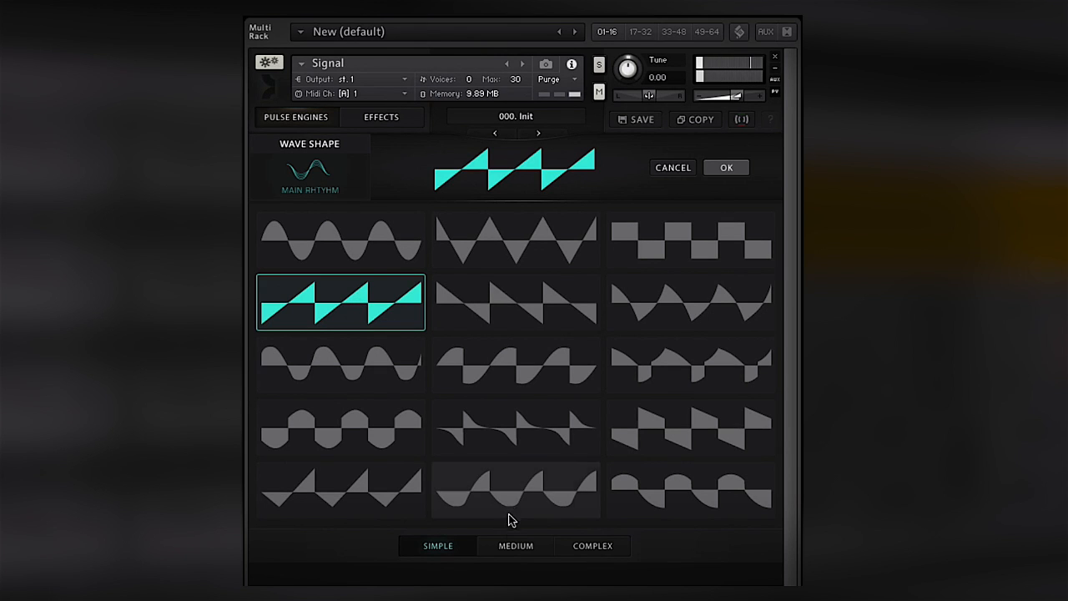
- Look through the medium and complex wave shapes, and apply the simple descending sawtooth to Pulse Engine A's main rhythm
{"action": "left_click", "coordinate": [514, 544]}
{"action": "left_click", "coordinate": [608, 547]}
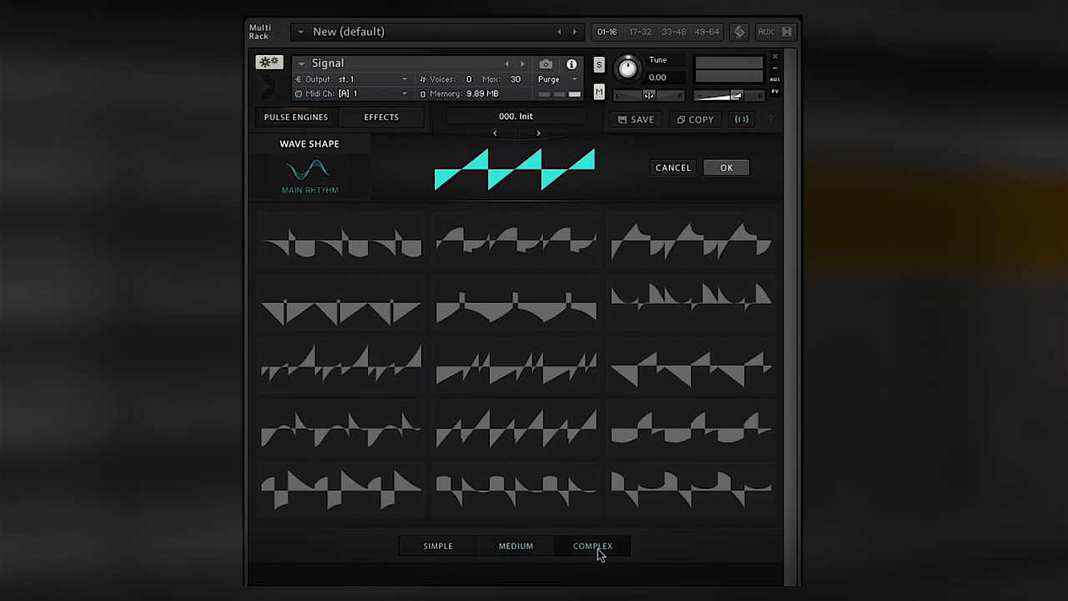
{"action": "left_click", "coordinate": [422, 547]}
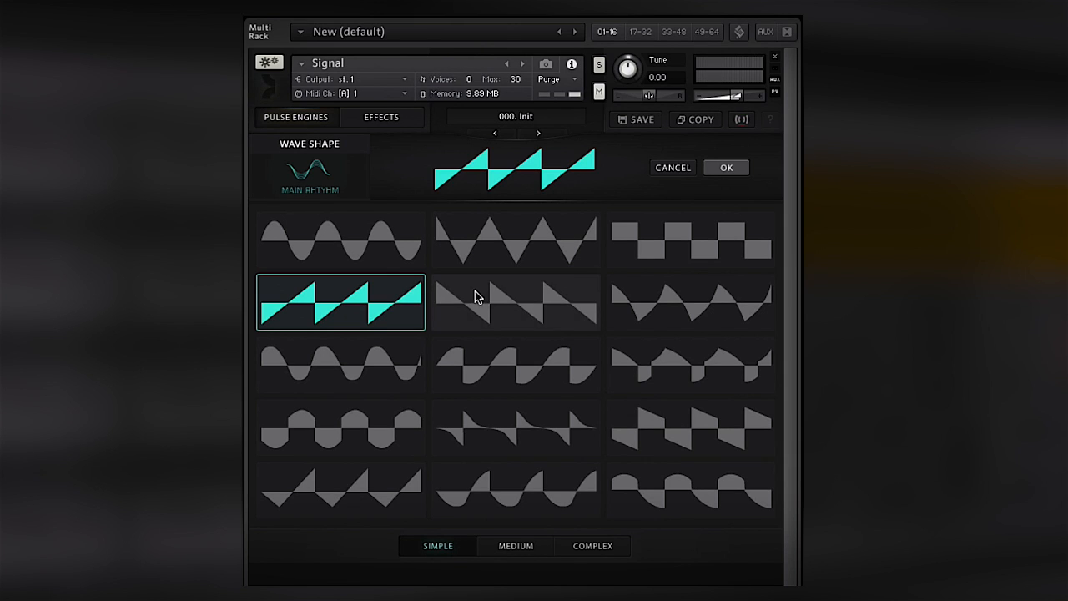
{"action": "left_click", "coordinate": [486, 299]}
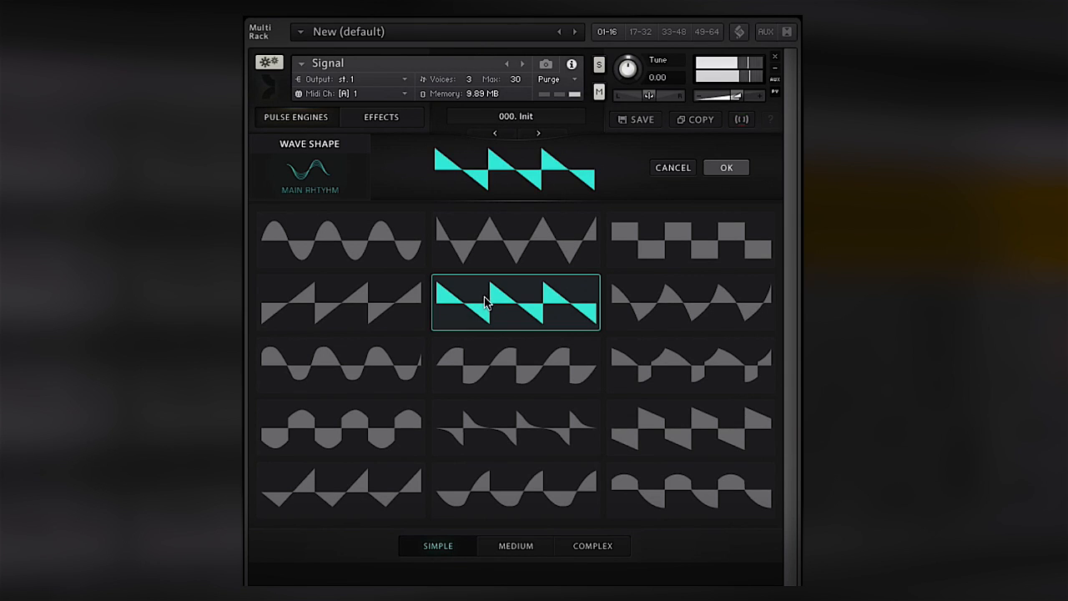
{"action": "left_click", "coordinate": [707, 170]}
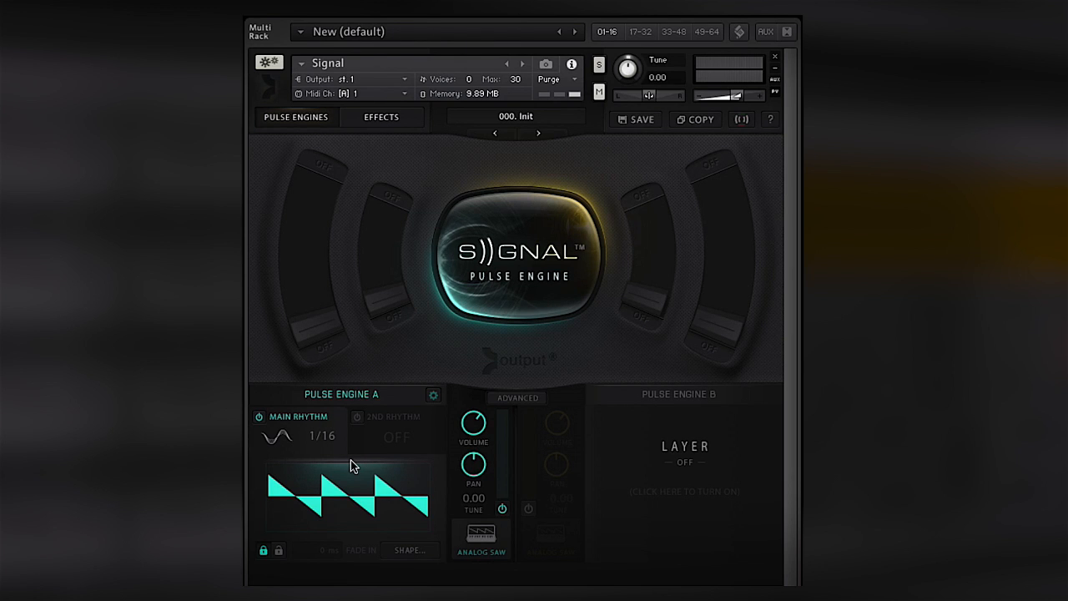
- Switch Pulse Engine A's main rhythm to the Step pulse type and apply the simple pattern in the third row, fourth column
{"action": "left_click", "coordinate": [276, 443]}
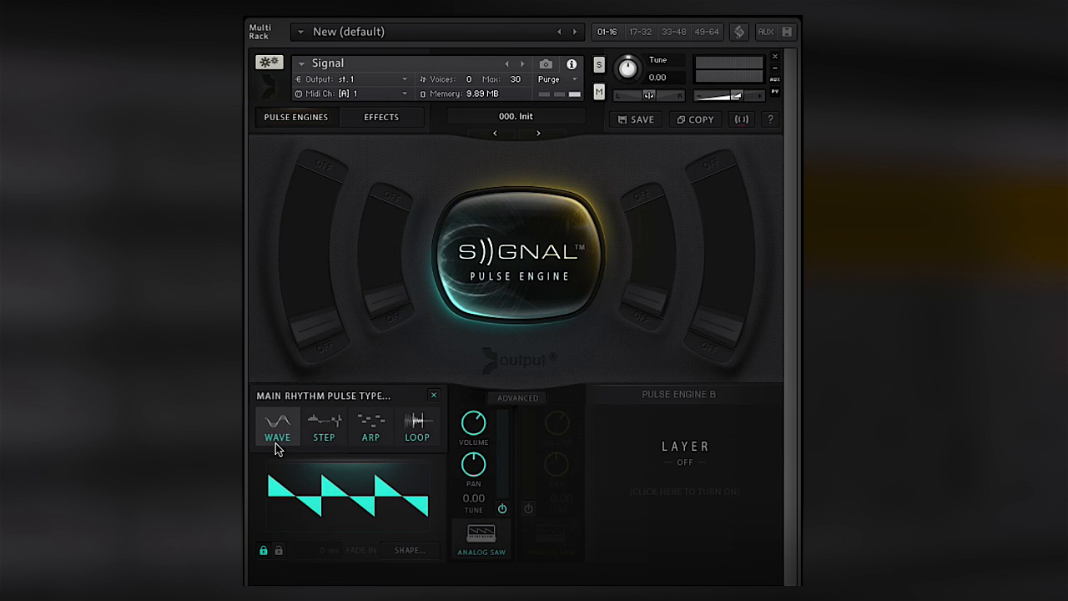
{"action": "left_click", "coordinate": [325, 442]}
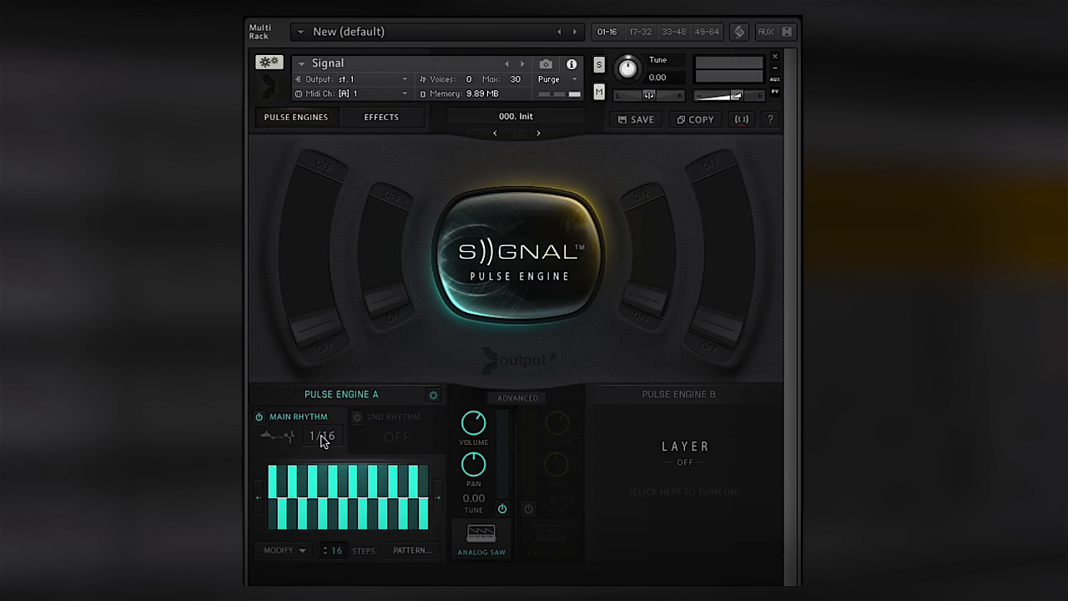
{"action": "left_click", "coordinate": [414, 551]}
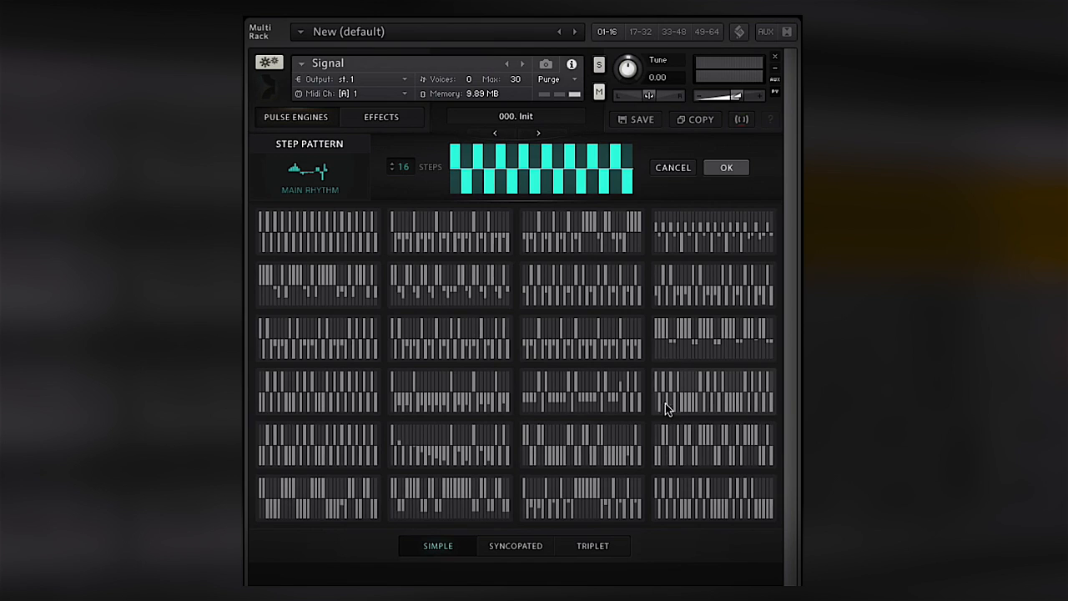
{"action": "left_click", "coordinate": [691, 348]}
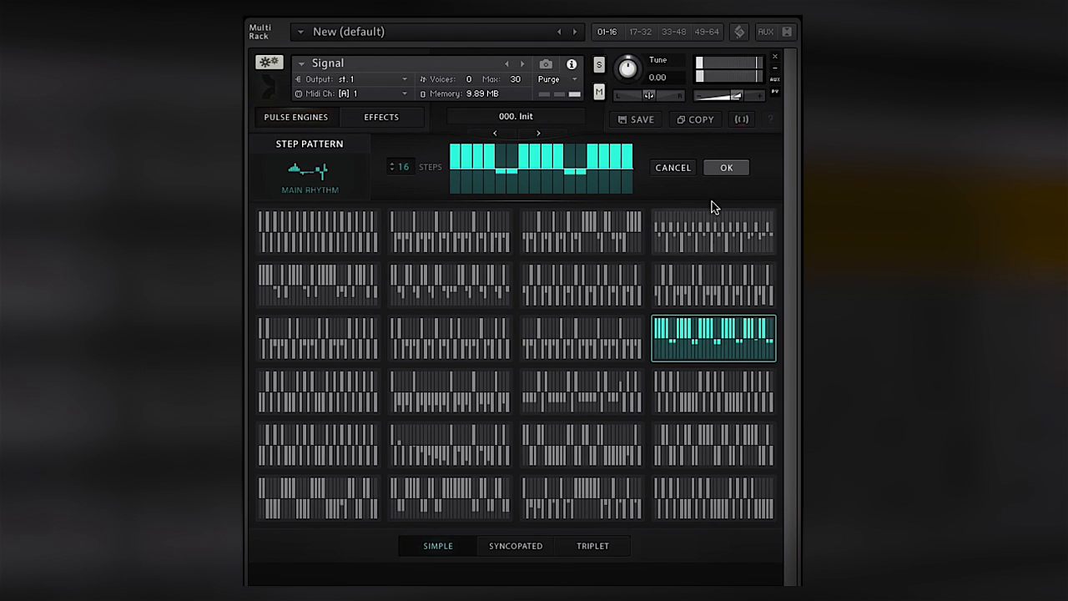
{"action": "left_click", "coordinate": [716, 168]}
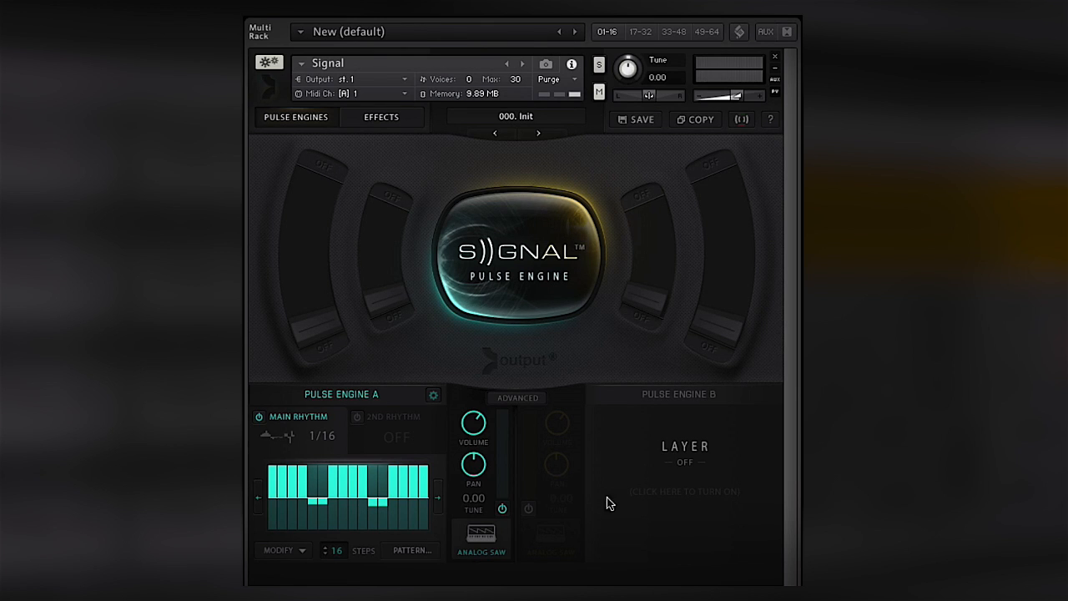
- Turn on the Pulse Engine B layer and set its sound source to the Airy Flute instrument
{"action": "left_click", "coordinate": [528, 514]}
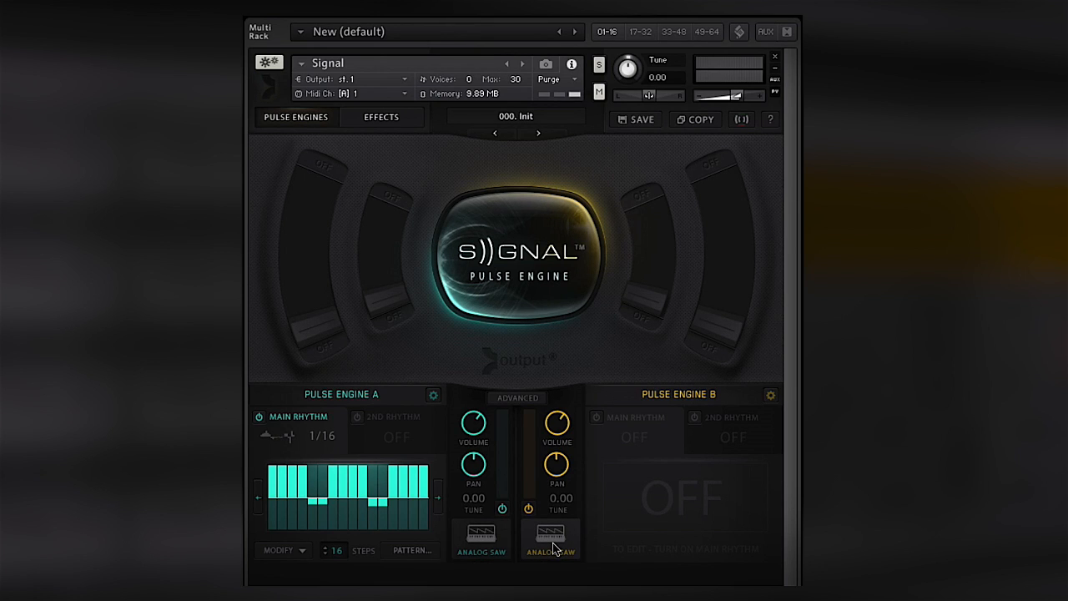
{"action": "left_click", "coordinate": [552, 540]}
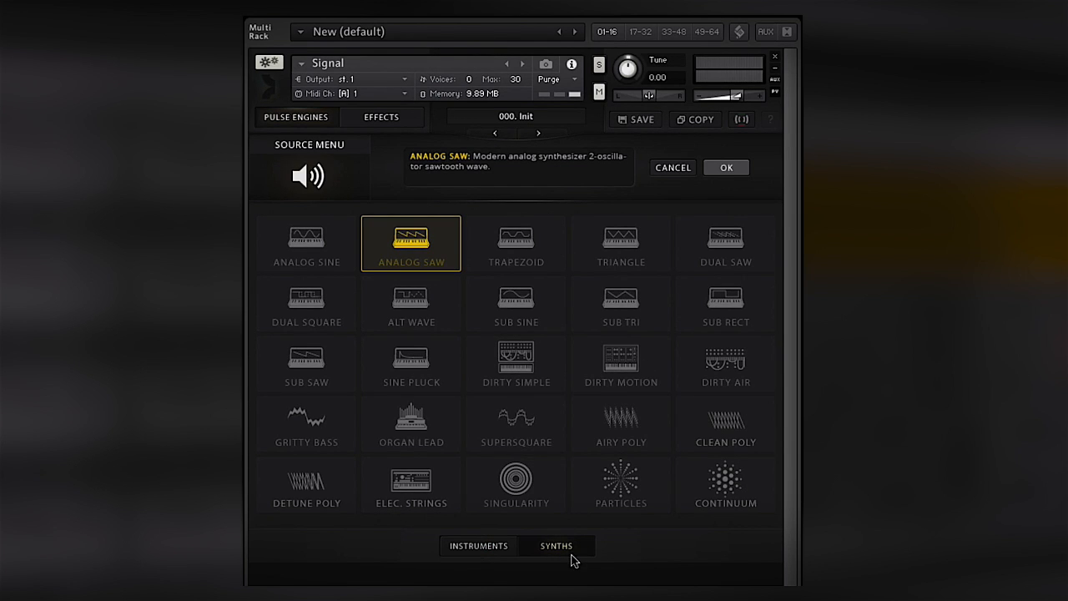
{"action": "left_click", "coordinate": [501, 552]}
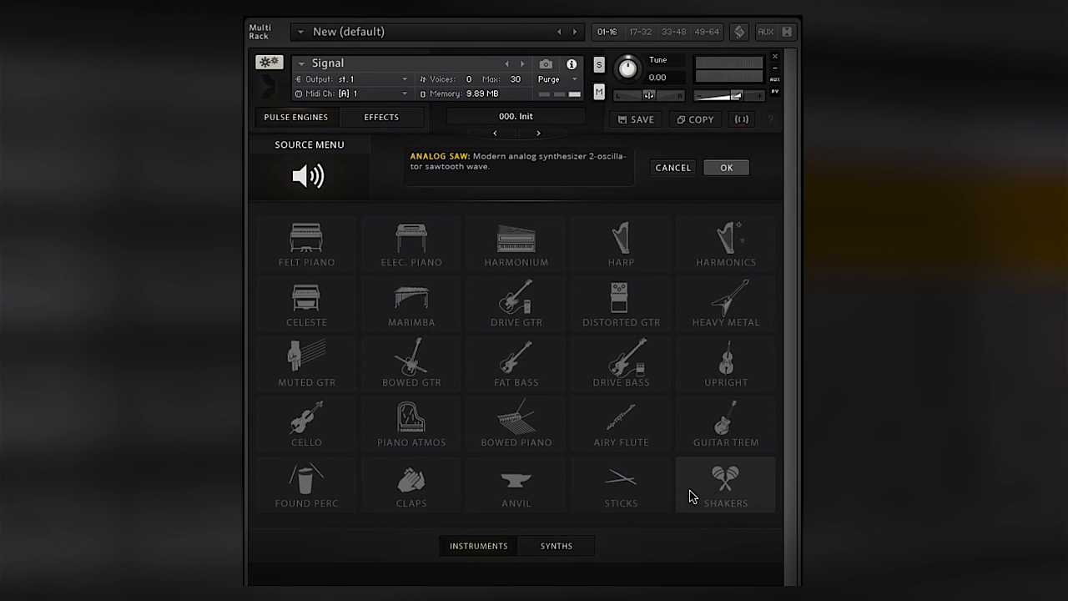
{"action": "left_click", "coordinate": [589, 426]}
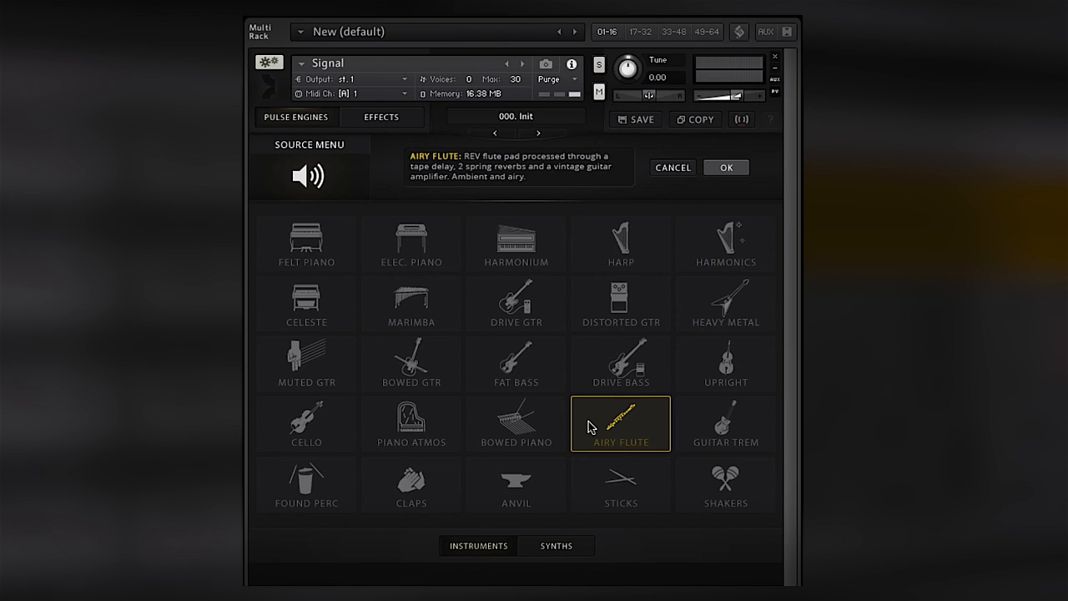
{"action": "left_click", "coordinate": [724, 171]}
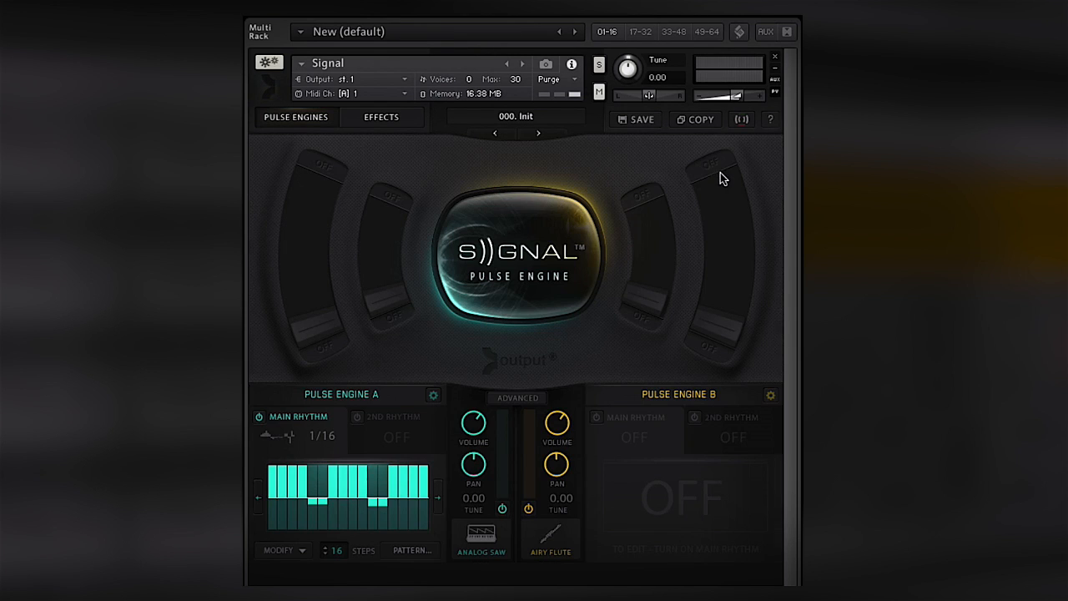
- Turn off the Pulse Engine A layer so that only Pulse Engine B plays
{"action": "left_click", "coordinate": [502, 510]}
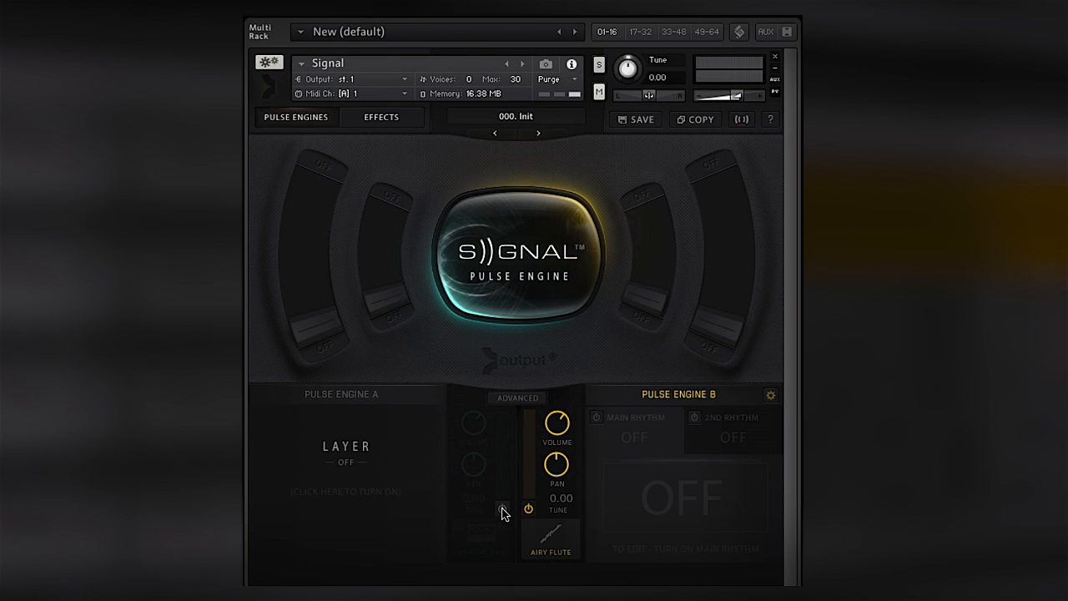
{"action": "left_click", "coordinate": [502, 509]}
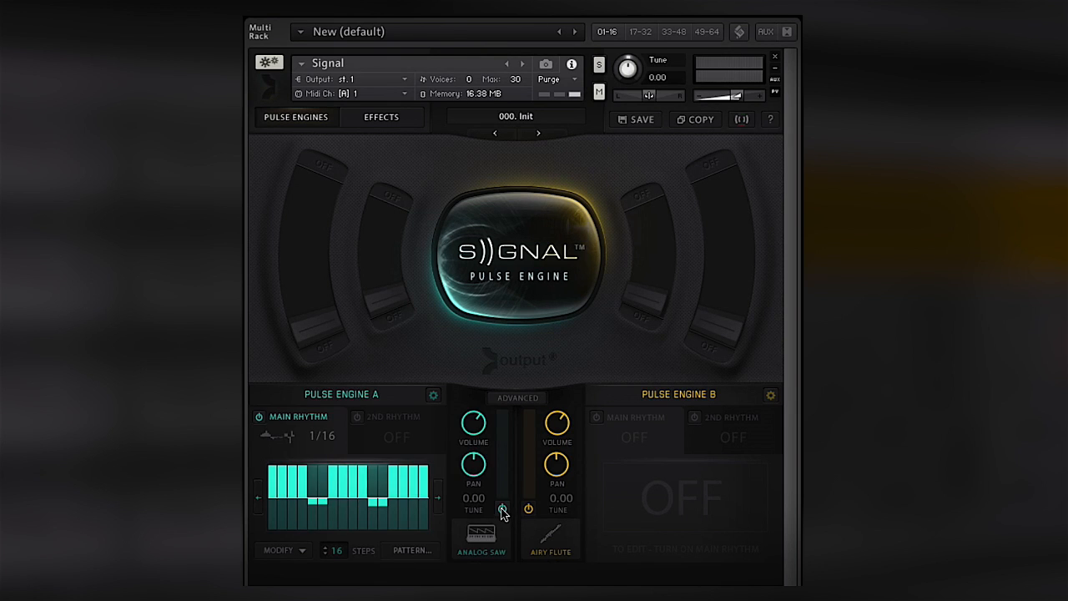
{"action": "left_click", "coordinate": [502, 509]}
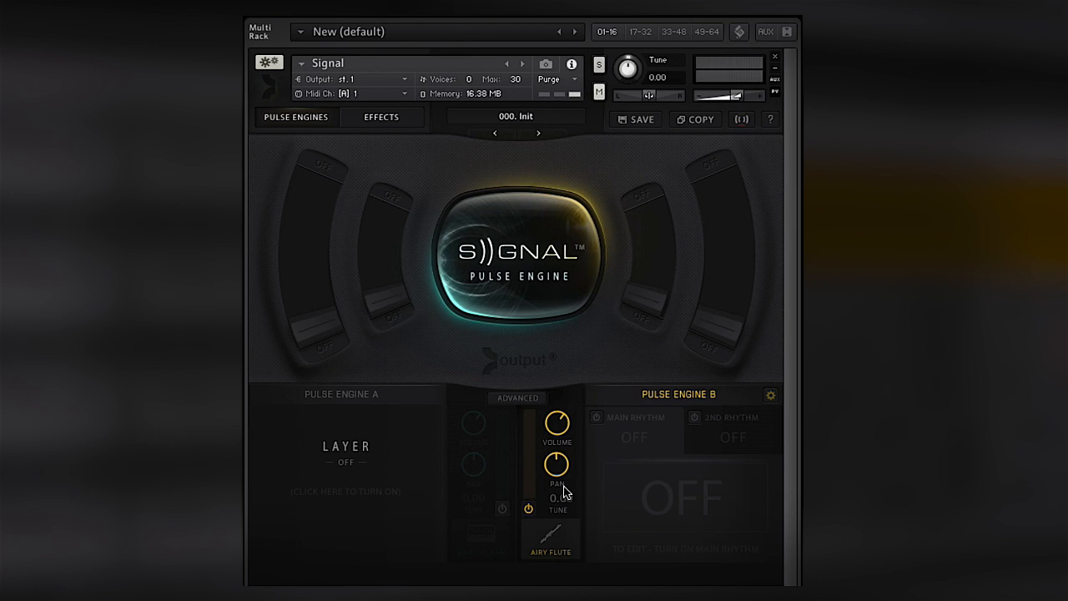
- Turn on Pulse Engine B's main rhythm with the Loop pulse type and move the loop region to the start of the sample
{"action": "left_click", "coordinate": [770, 395]}
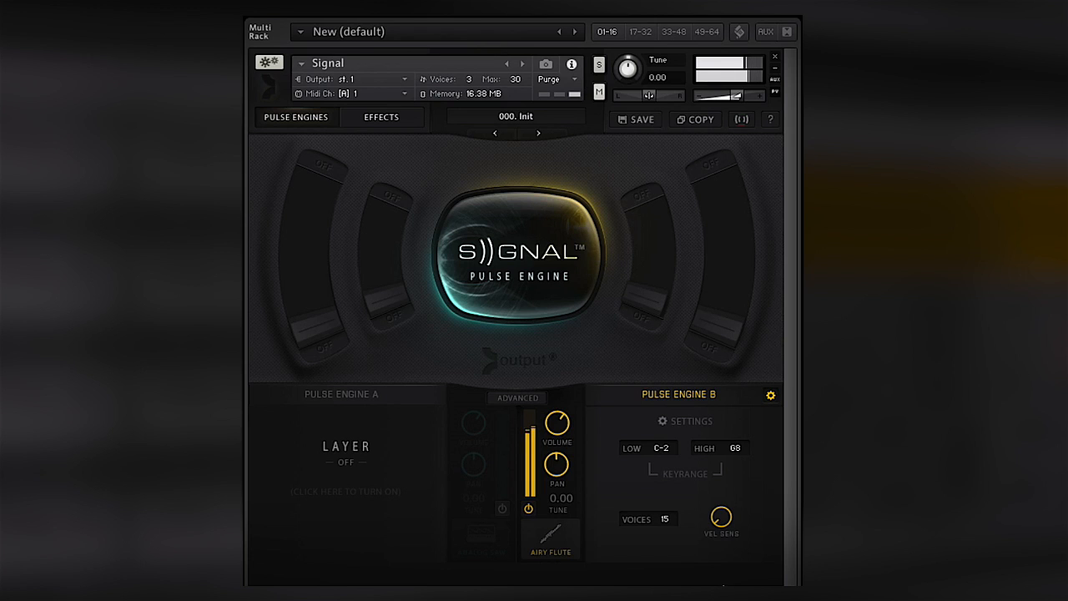
{"action": "left_click", "coordinate": [770, 395]}
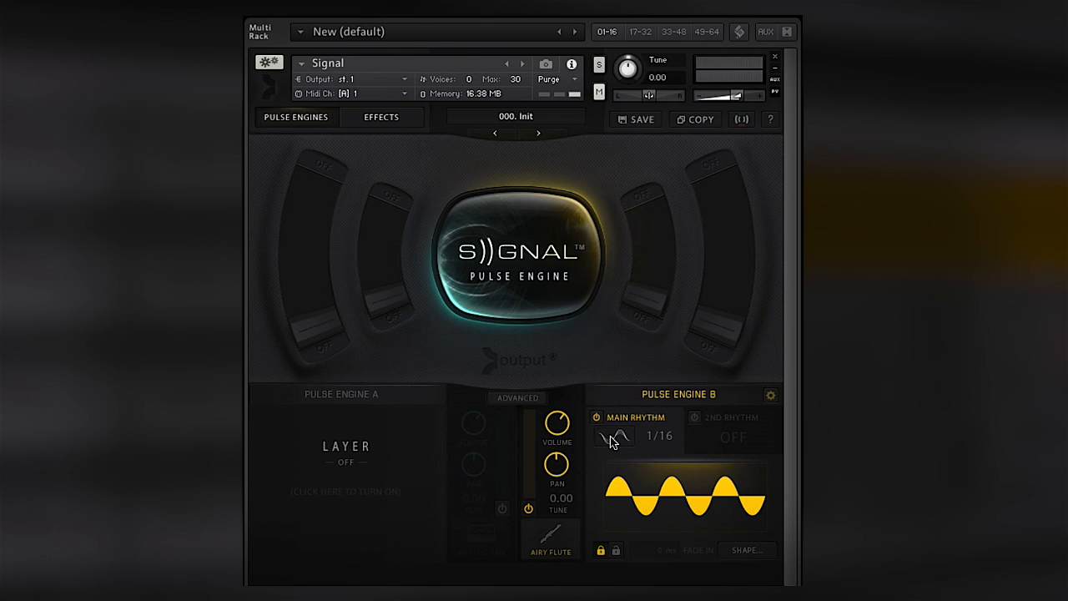
{"action": "left_click", "coordinate": [611, 439]}
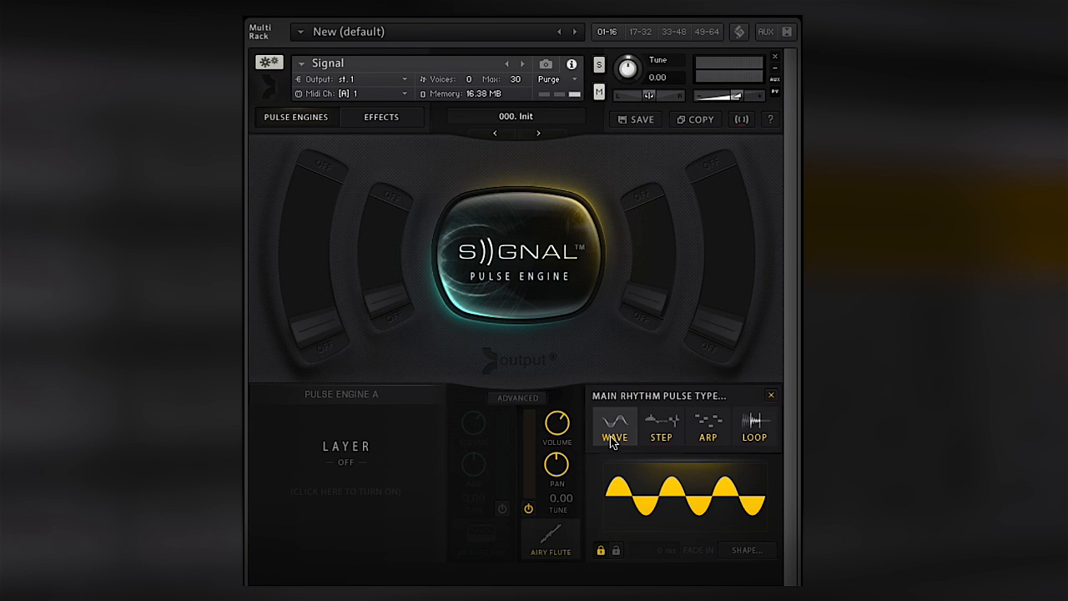
{"action": "left_click", "coordinate": [760, 430]}
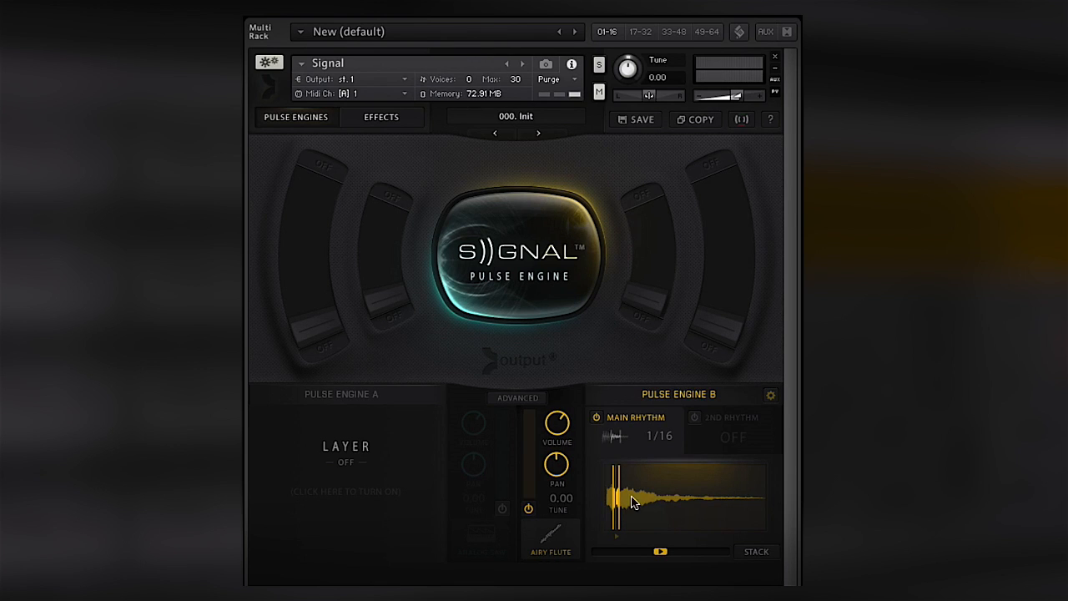
{"action": "left_click_drag", "start_coordinate": [616, 497], "coordinate": [599, 494]}
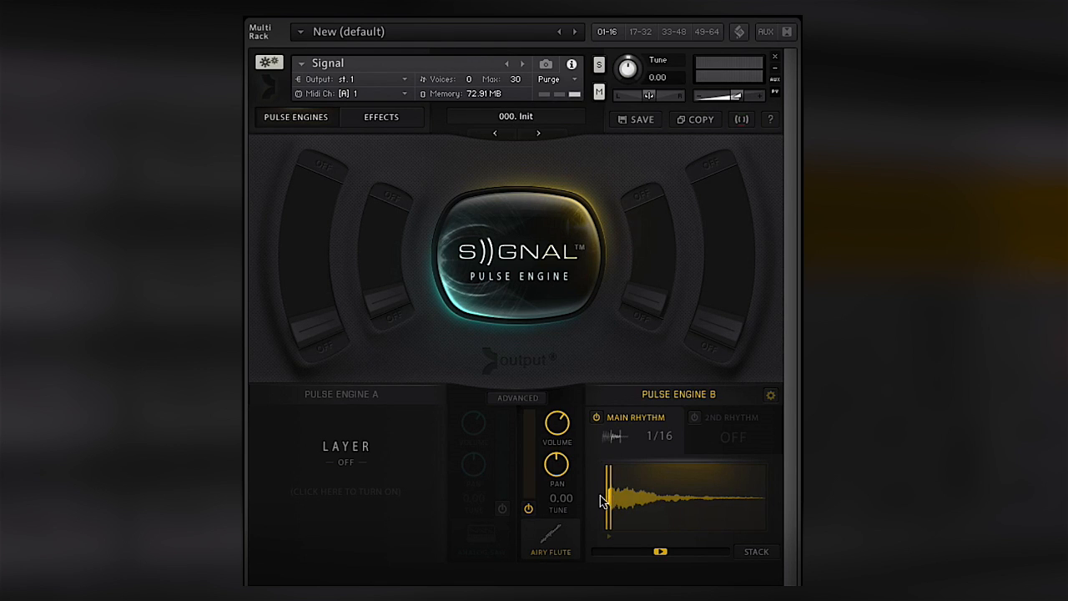
- Set Pulse Engine B's main rhythm rate to 1/4 and change its pulse type to Wave
{"action": "left_click", "coordinate": [654, 435]}
{"action": "left_click", "coordinate": [665, 467]}
{"action": "left_click", "coordinate": [615, 436]}
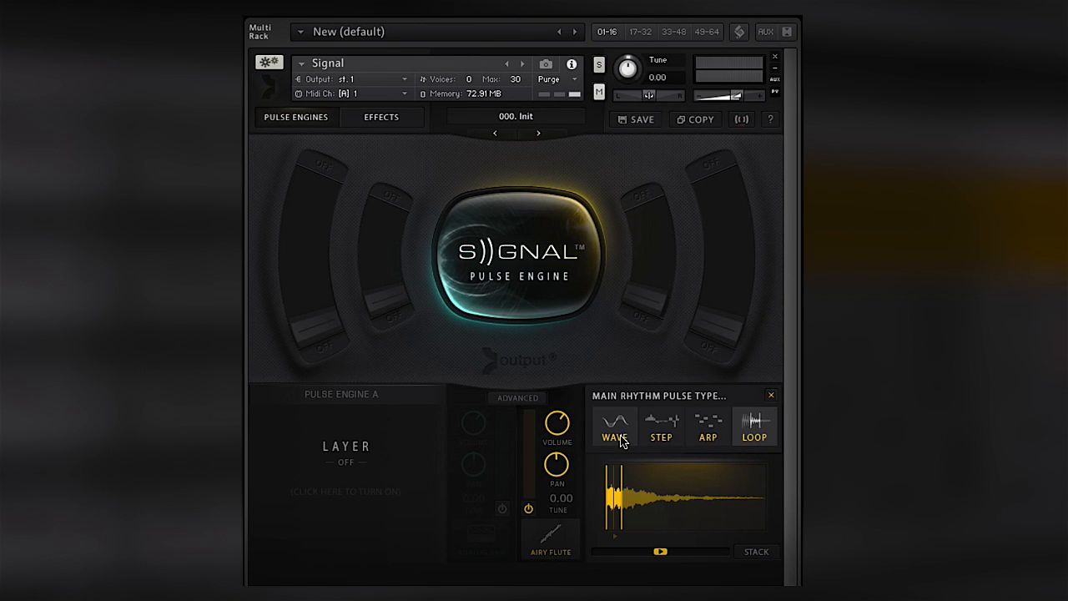
{"action": "left_click", "coordinate": [615, 436]}
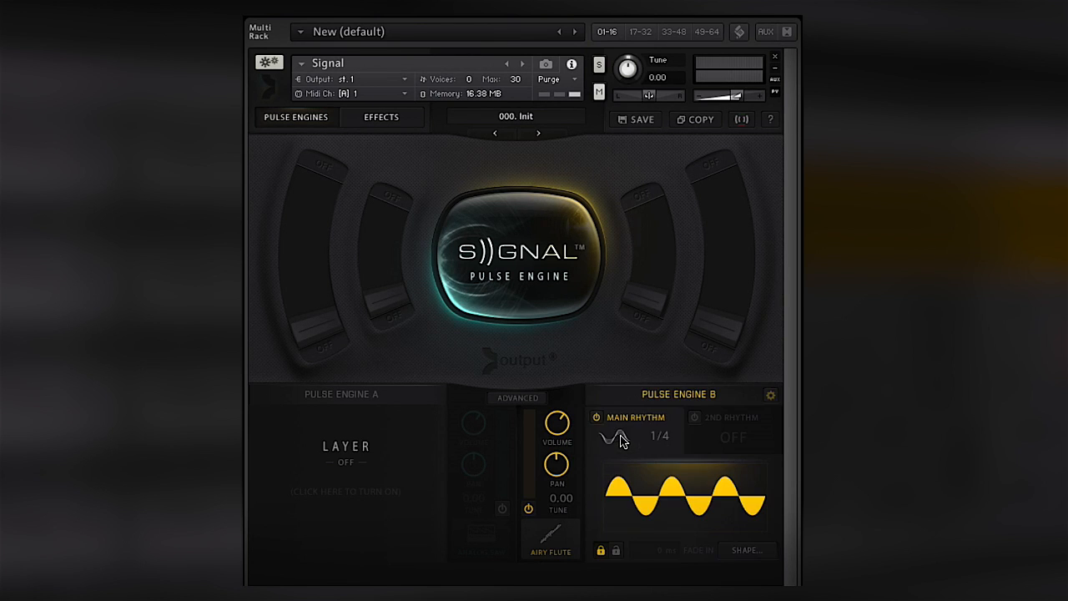
- Set Pulse Engine B's main rhythm rate to 1/16 and turn on its second rhythm with the Wave pulse type
{"action": "left_click", "coordinate": [669, 441]}
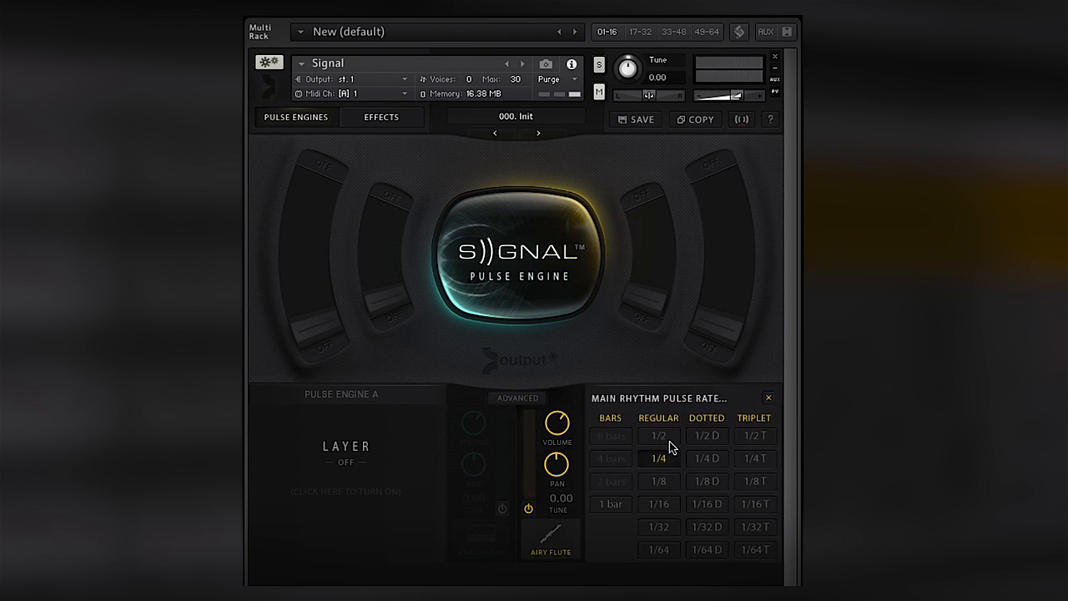
{"action": "left_click", "coordinate": [659, 506]}
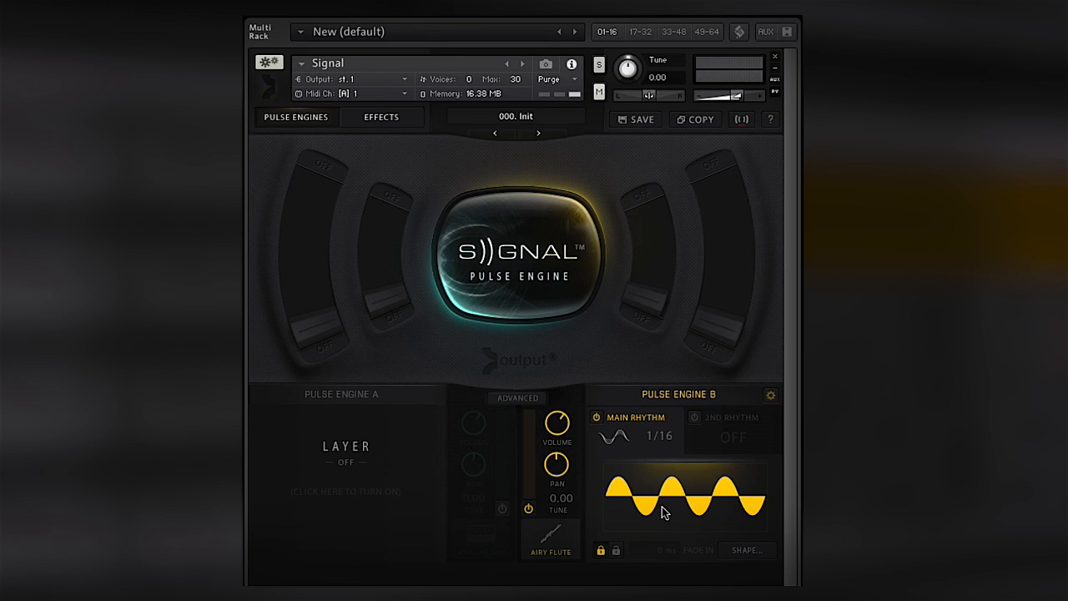
{"action": "left_click", "coordinate": [693, 417]}
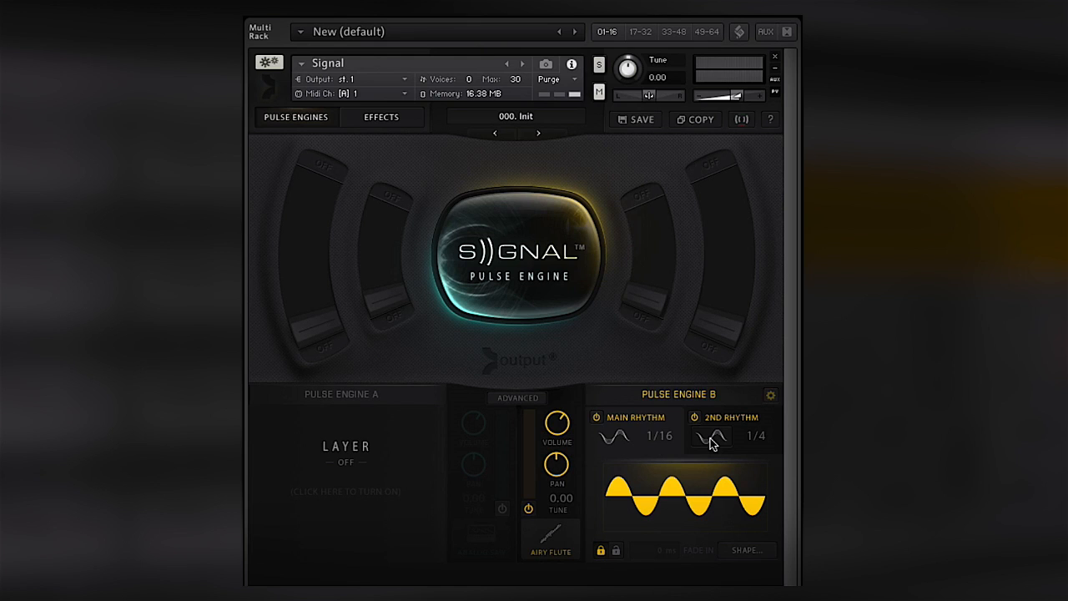
{"action": "left_click", "coordinate": [712, 437]}
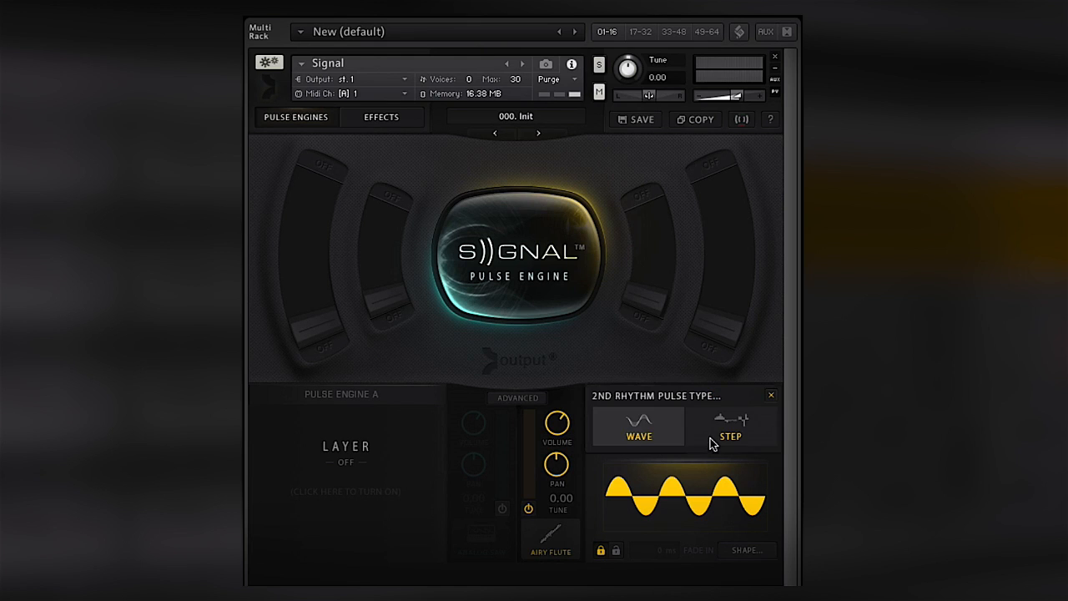
{"action": "left_click", "coordinate": [665, 432]}
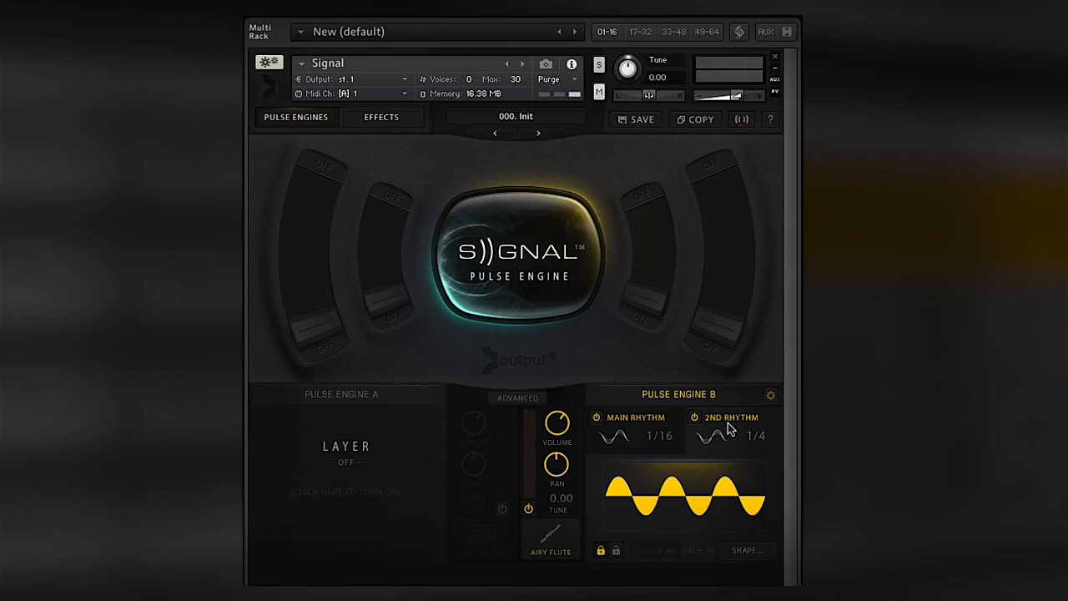
- Check Pulse Engine B's advanced rhythm sends, close the advanced view and turn the Pulse Engine A layer back on
{"action": "left_click", "coordinate": [529, 398]}
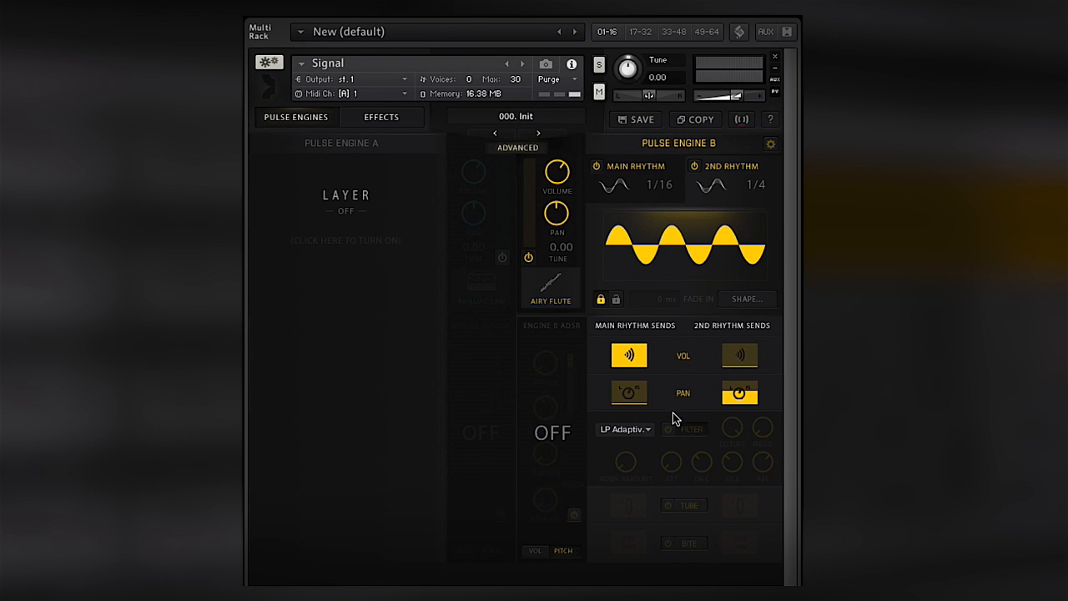
{"action": "left_click", "coordinate": [517, 156]}
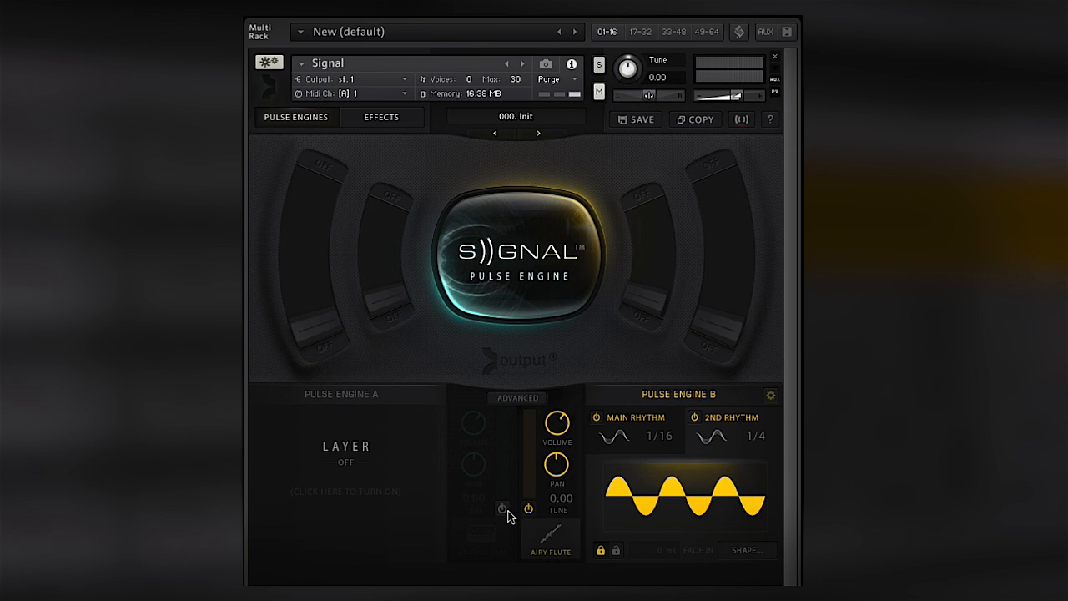
{"action": "left_click", "coordinate": [503, 510]}
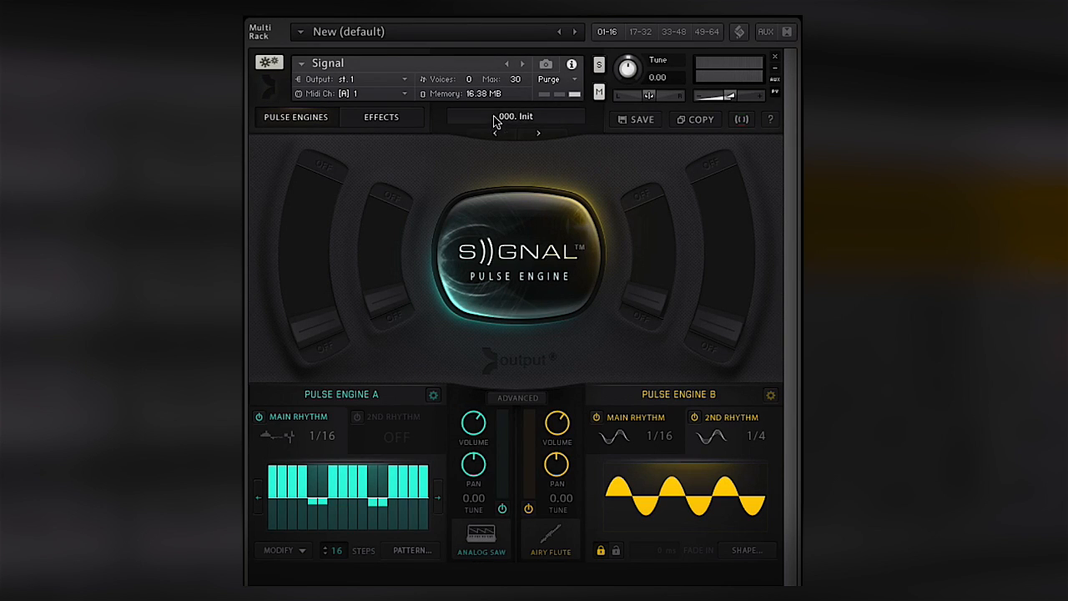
- Look at the Pulse A effects and turn on the Reverb in the global effects
{"action": "left_click", "coordinate": [411, 122]}
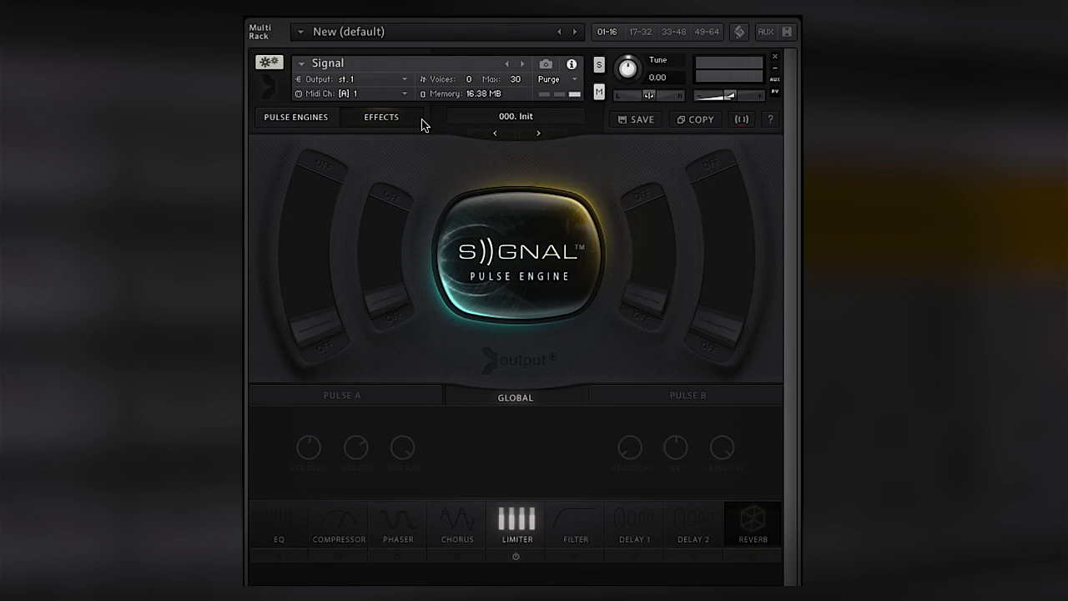
{"action": "left_click", "coordinate": [425, 395]}
{"action": "left_click", "coordinate": [481, 400]}
{"action": "left_click", "coordinate": [752, 556]}
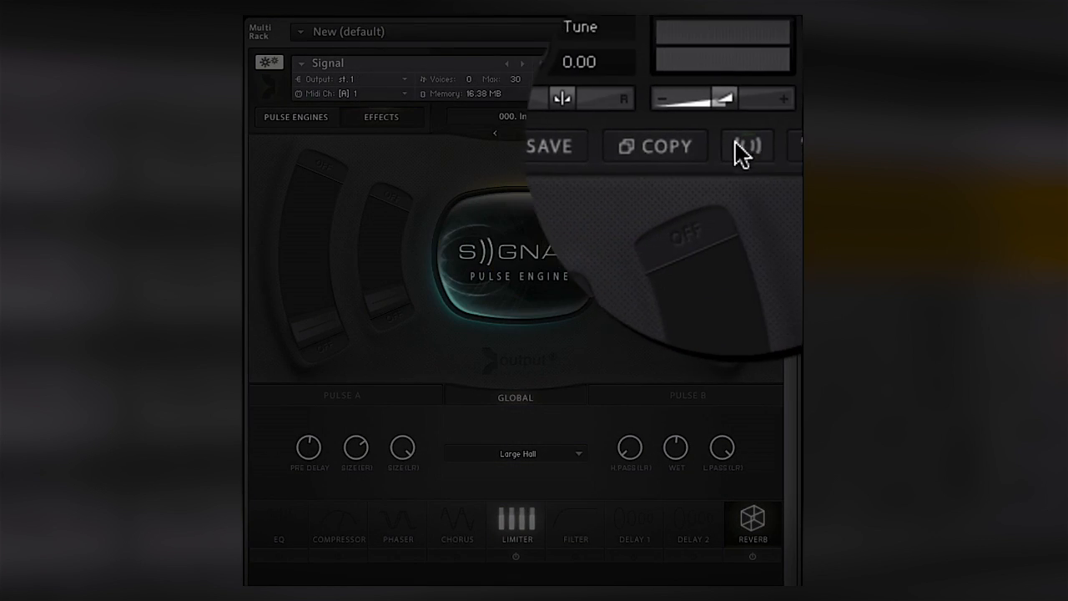
- Turn on Pulse Engine A's filter and assign its cutoff to the first slot of Macro 1
{"action": "left_click", "coordinate": [742, 144]}
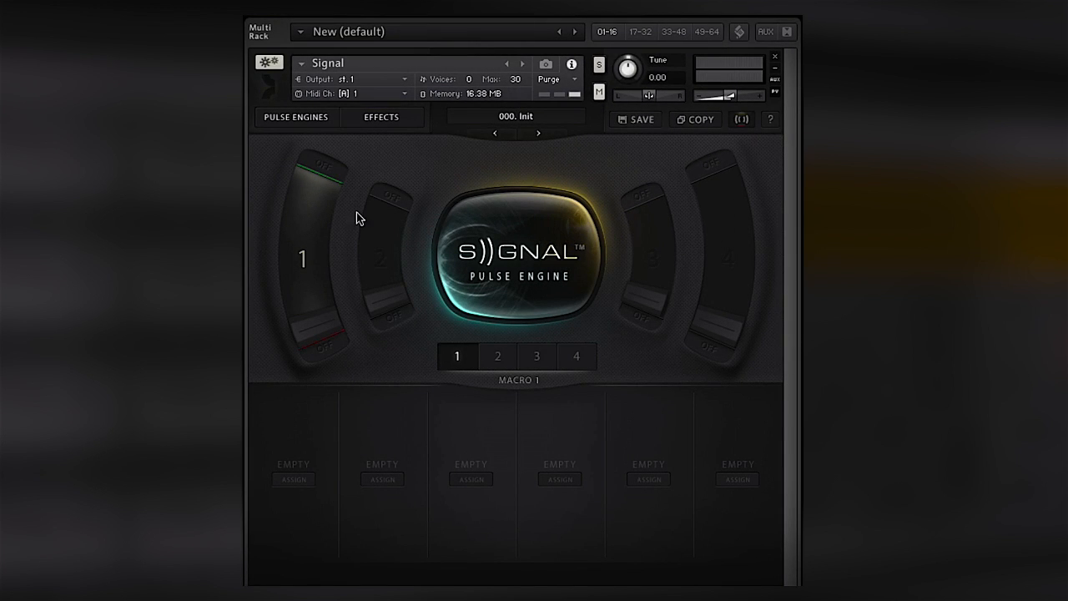
{"action": "left_click", "coordinate": [295, 479]}
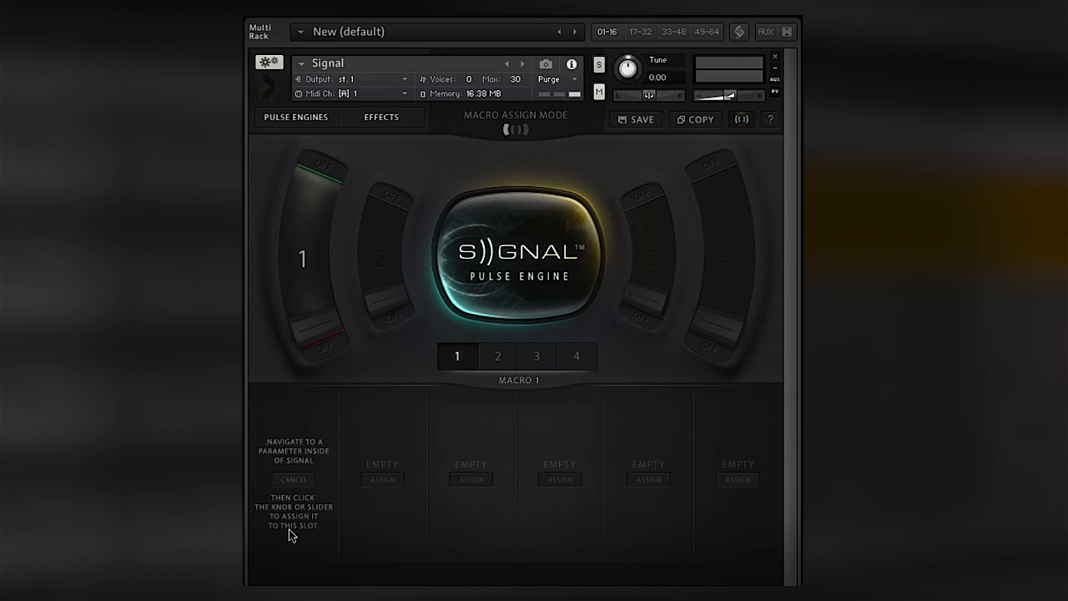
{"action": "left_click", "coordinate": [309, 125]}
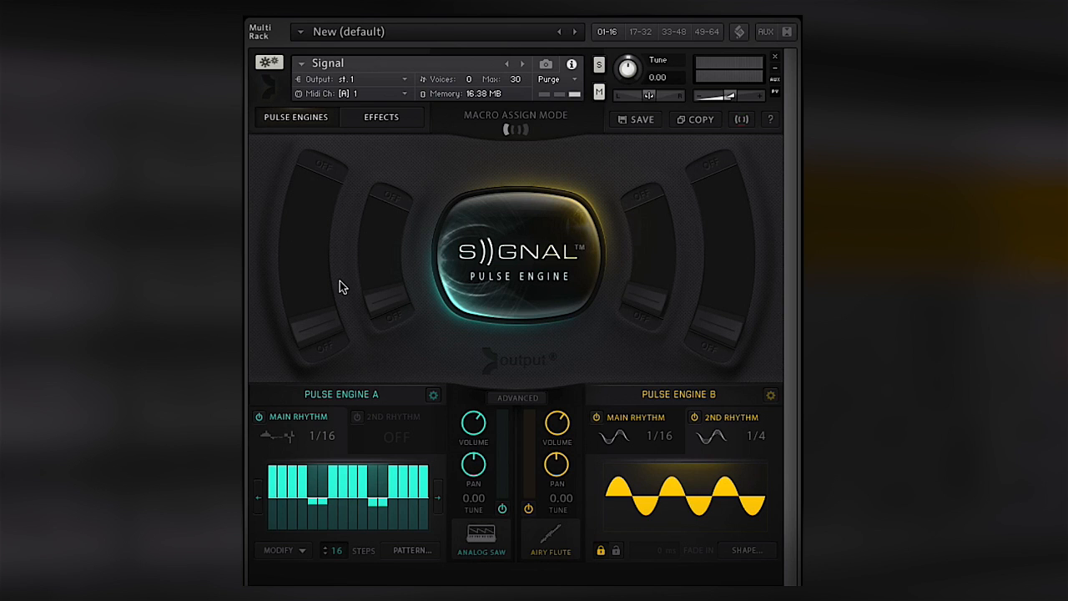
{"action": "left_click", "coordinate": [508, 402]}
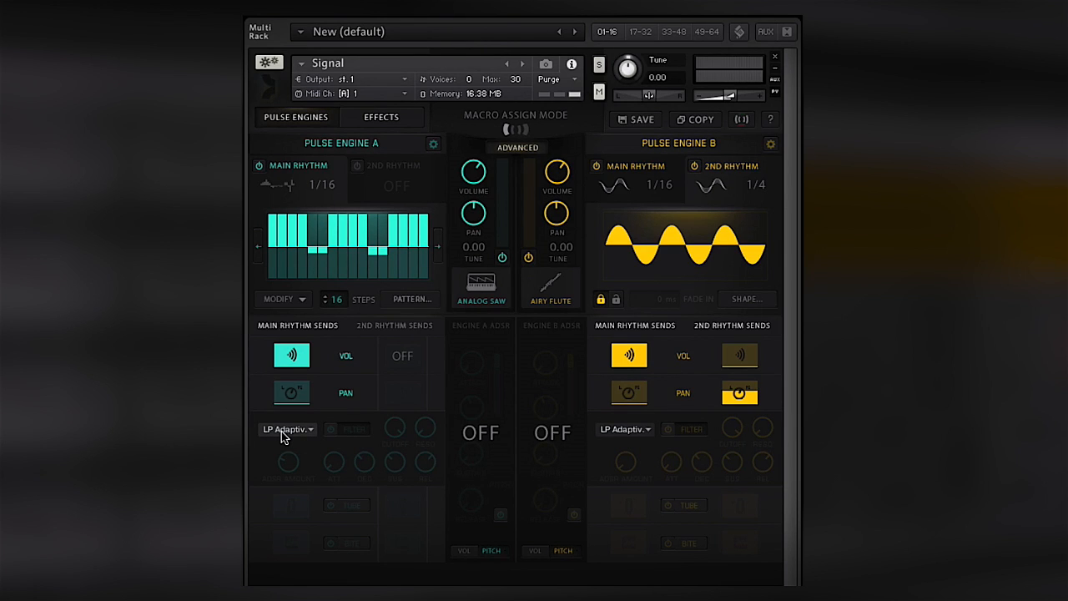
{"action": "left_click", "coordinate": [331, 428]}
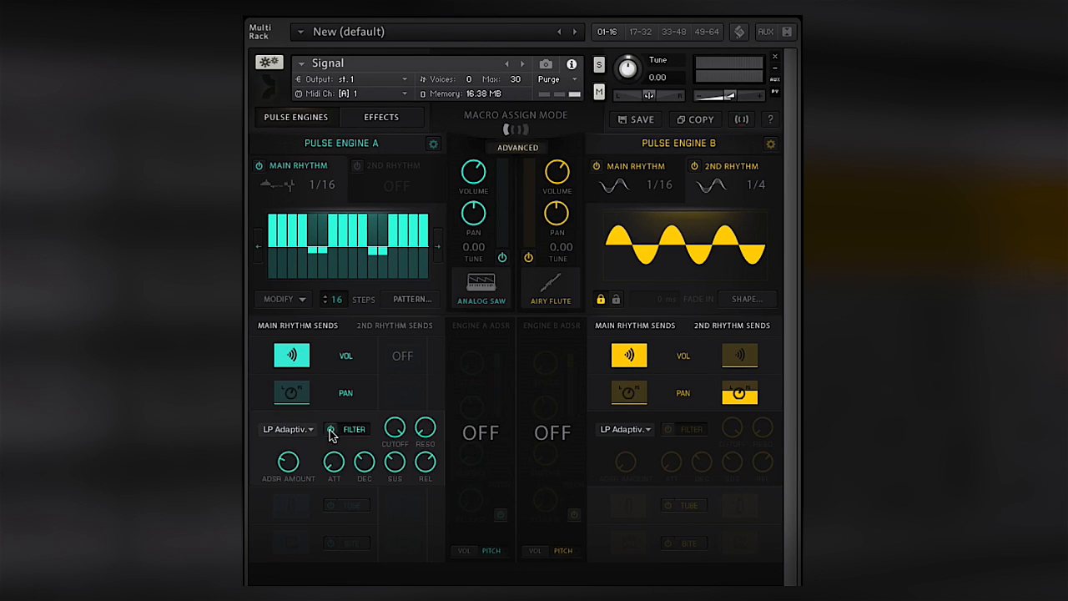
{"action": "mouse_move", "coordinate": [392, 433]}
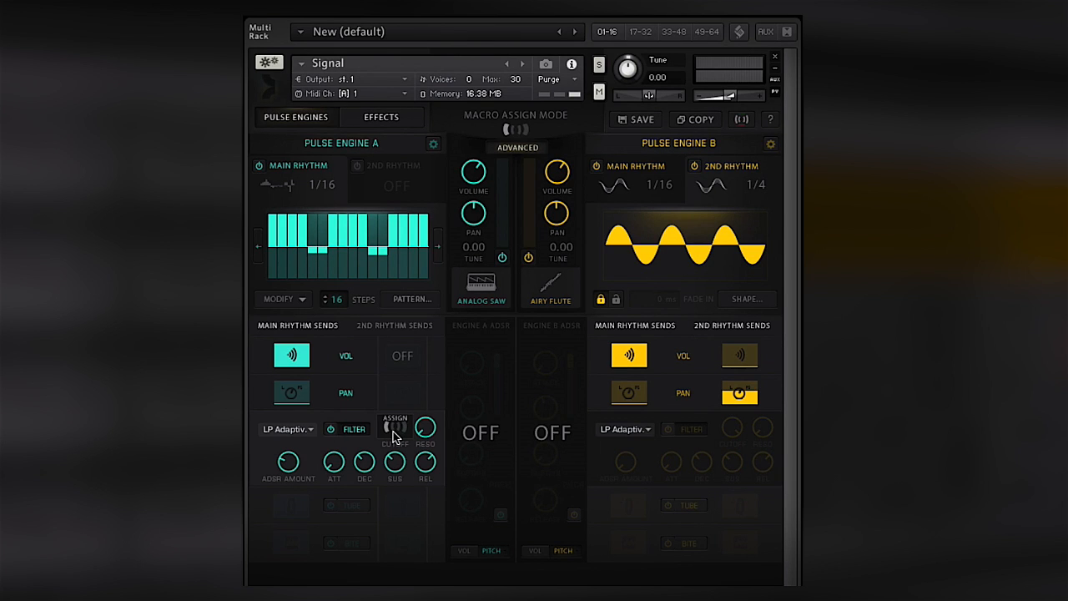
{"action": "left_click", "coordinate": [394, 431]}
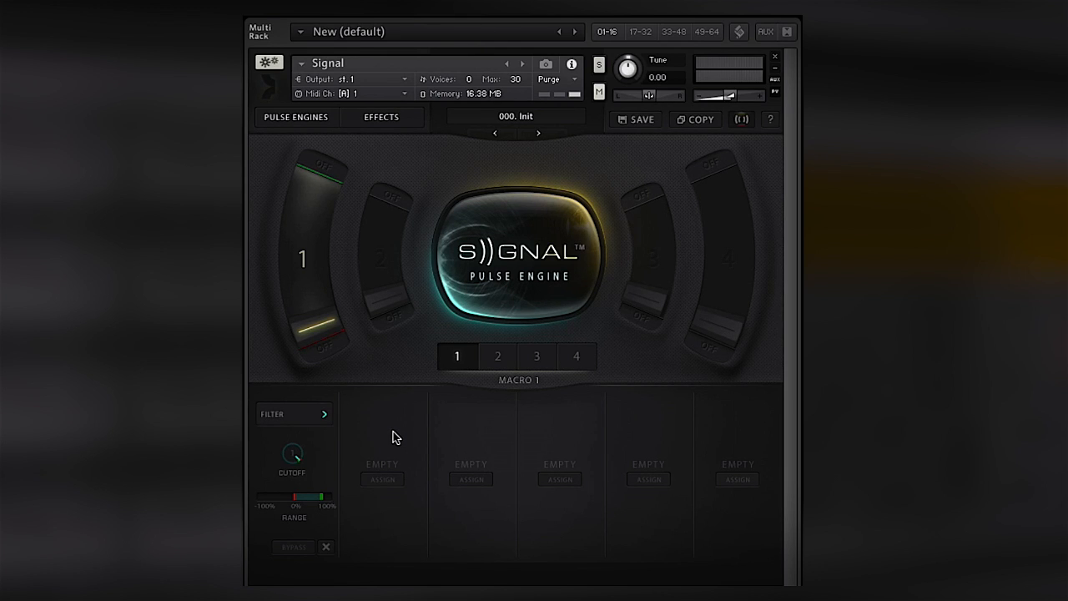
- Turn on Pulse Engine B's filter and assign its cutoff to the second slot of Macro 1
{"action": "left_click", "coordinate": [383, 480]}
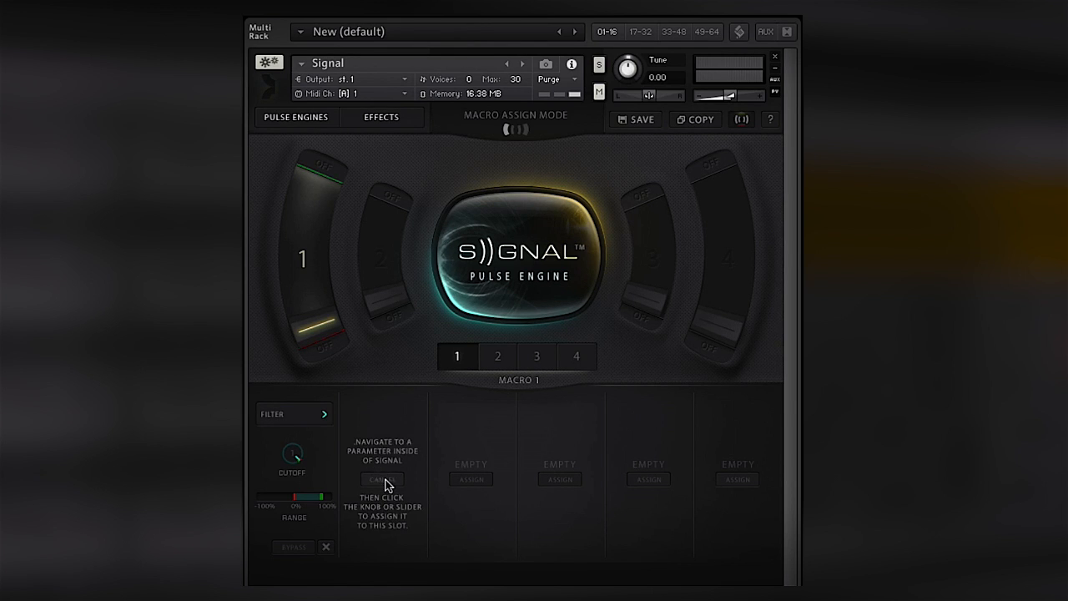
{"action": "left_click", "coordinate": [301, 125]}
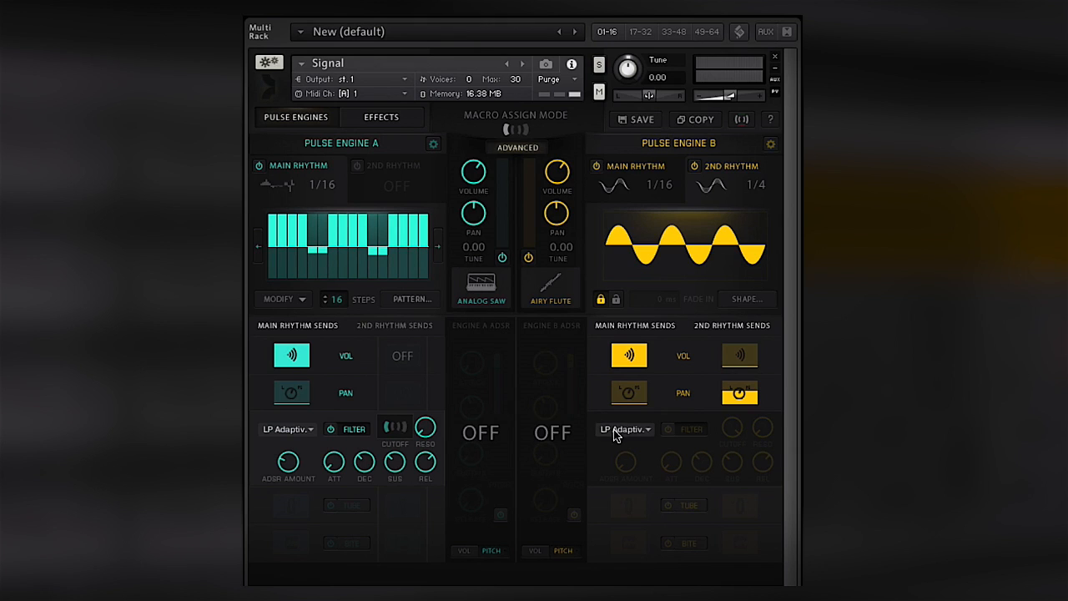
{"action": "left_click", "coordinate": [667, 429]}
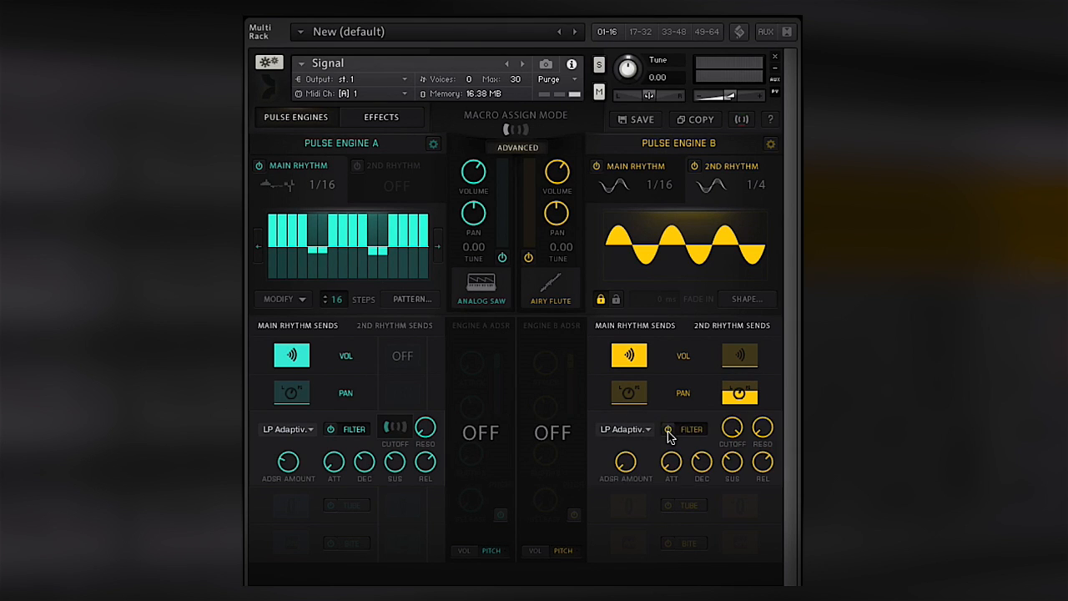
{"action": "left_click", "coordinate": [733, 427]}
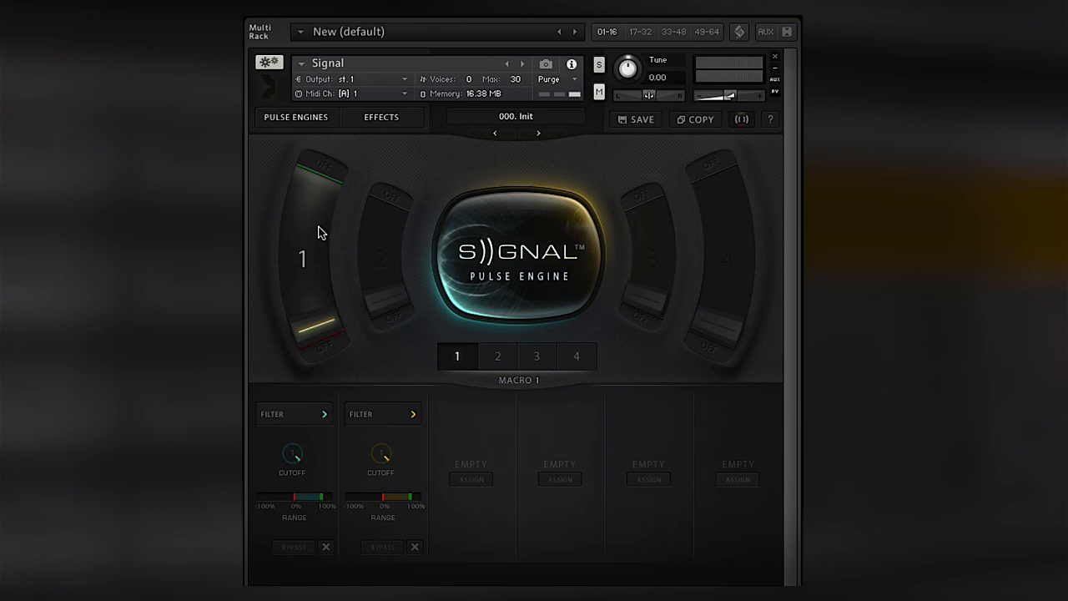
- Label the Macro 1 slider's ends Dark and Bright and move the slider up toward Bright
{"action": "left_click", "coordinate": [332, 349]}
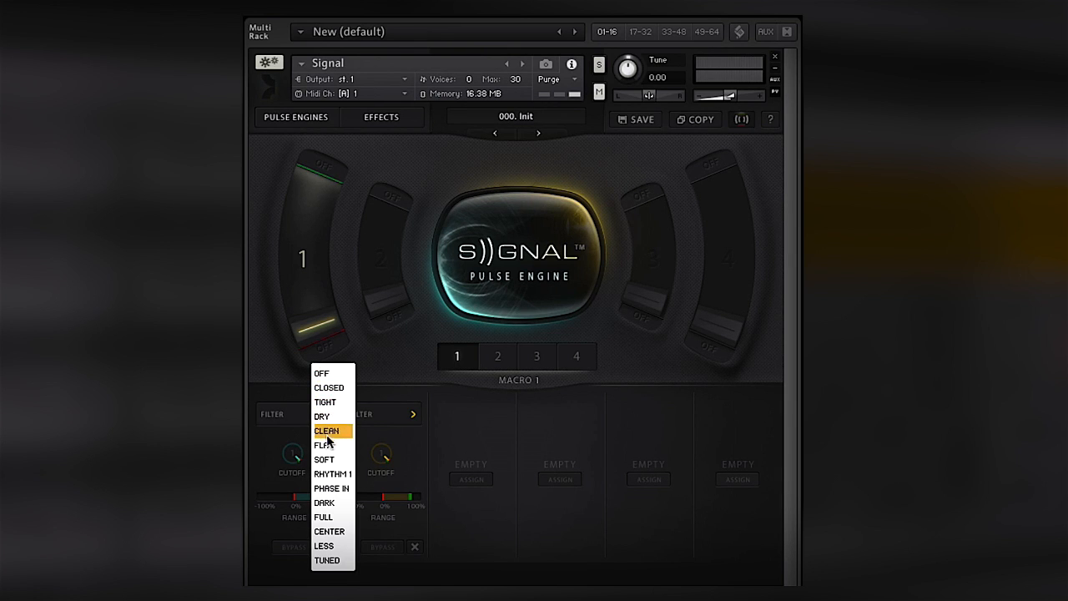
{"action": "left_click", "coordinate": [329, 501]}
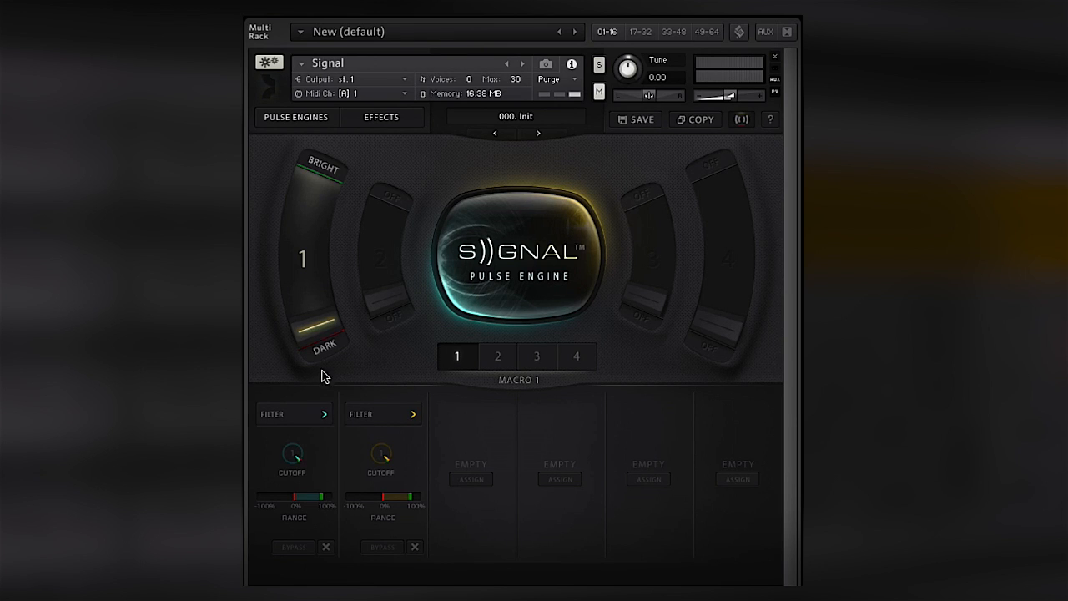
{"action": "left_click_drag", "start_coordinate": [323, 334], "coordinate": [322, 359]}
{"action": "left_click_drag", "start_coordinate": [312, 338], "coordinate": [321, 162]}
- Adjust Pulse Engine A's filter cutoff in Macro 1's first slot and return the macro slider to Dark
{"action": "left_click_drag", "start_coordinate": [287, 458], "coordinate": [286, 579]}
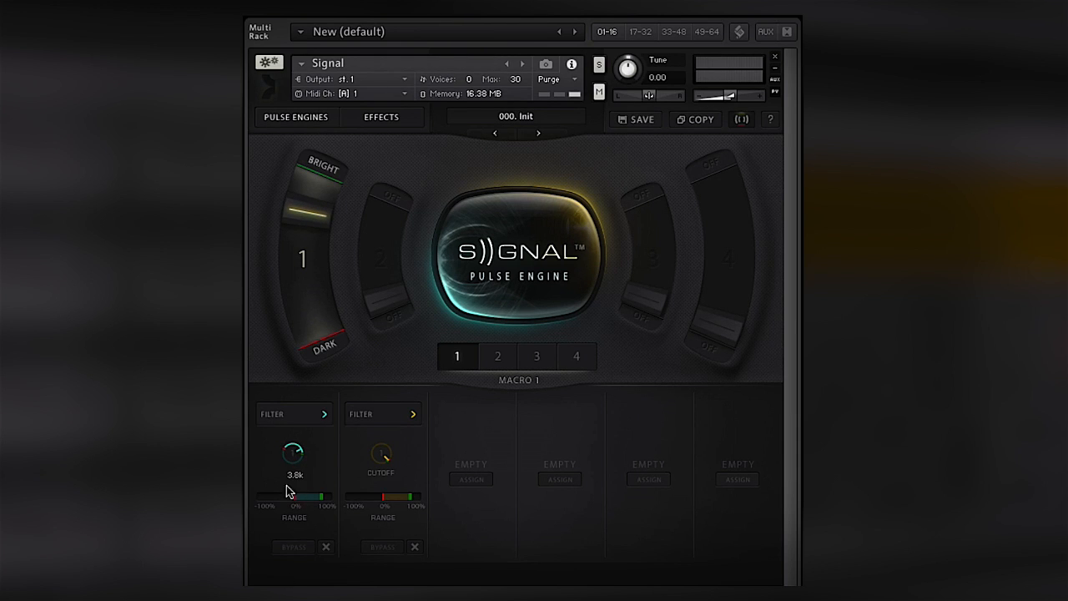
{"action": "left_click_drag", "start_coordinate": [288, 454], "coordinate": [288, 420]}
{"action": "left_click_drag", "start_coordinate": [310, 214], "coordinate": [348, 420]}
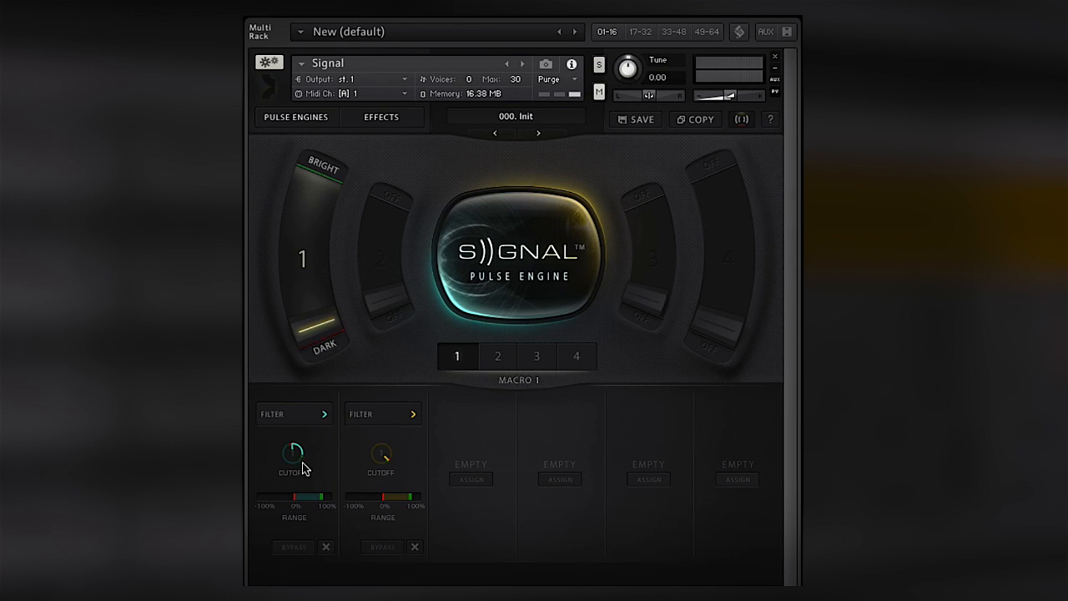